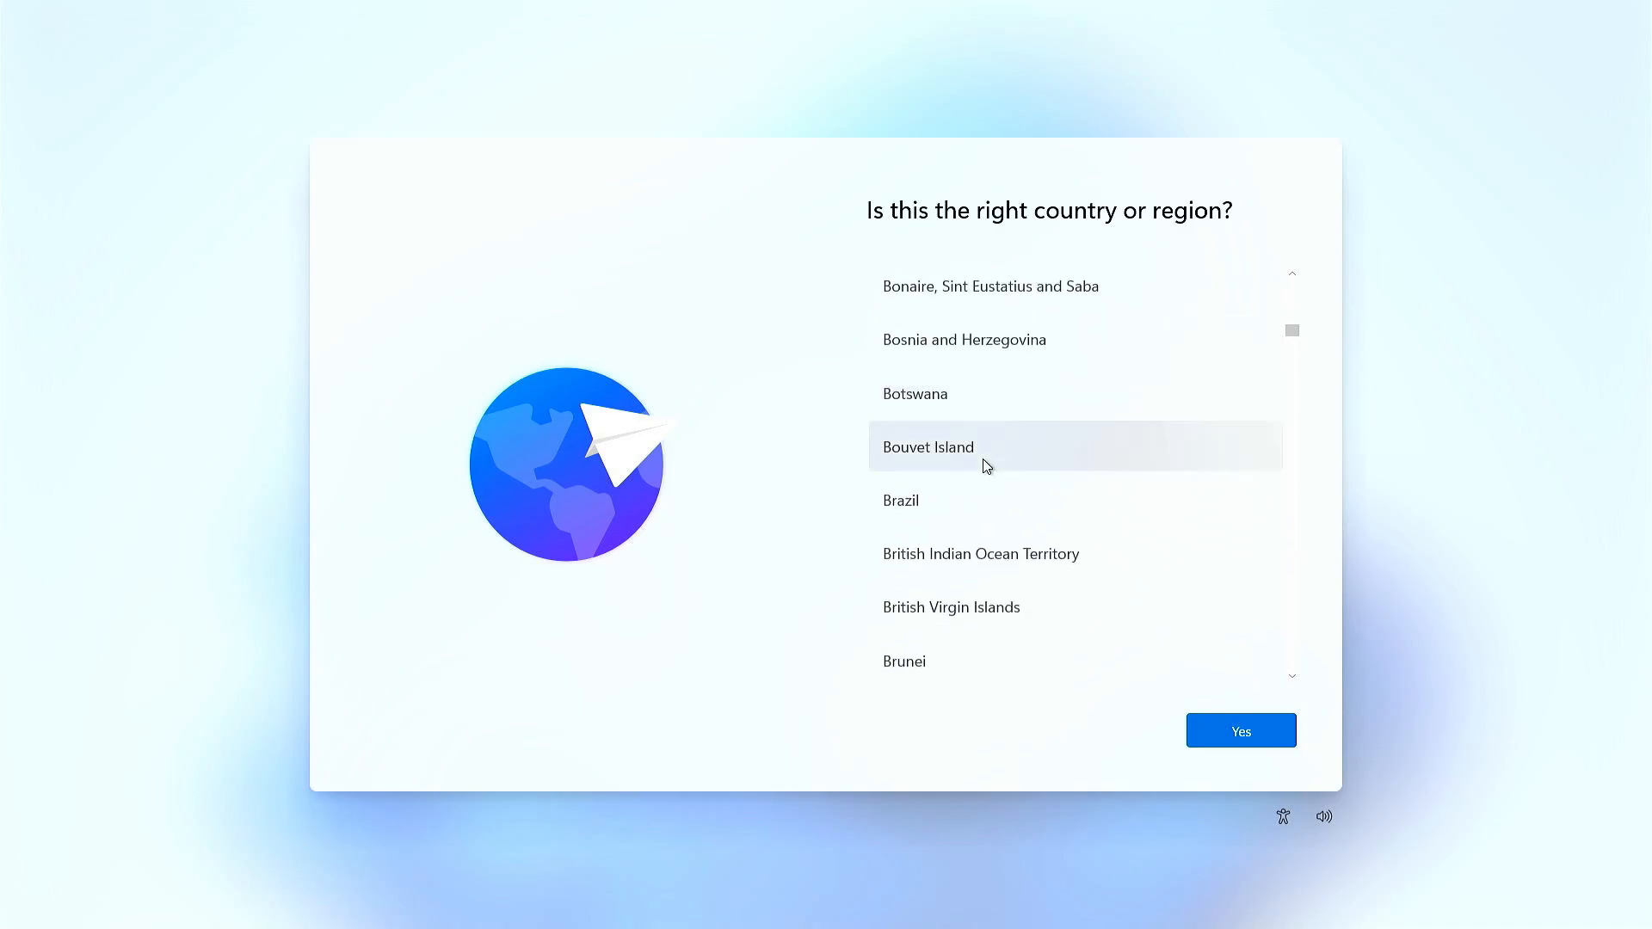
Step: Choose the country or region for the new installation and accept the United Kingdom keyboard layout
{"action": "left_click", "coordinate": [1009, 341]}
{"action": "left_click", "coordinate": [1250, 725]}
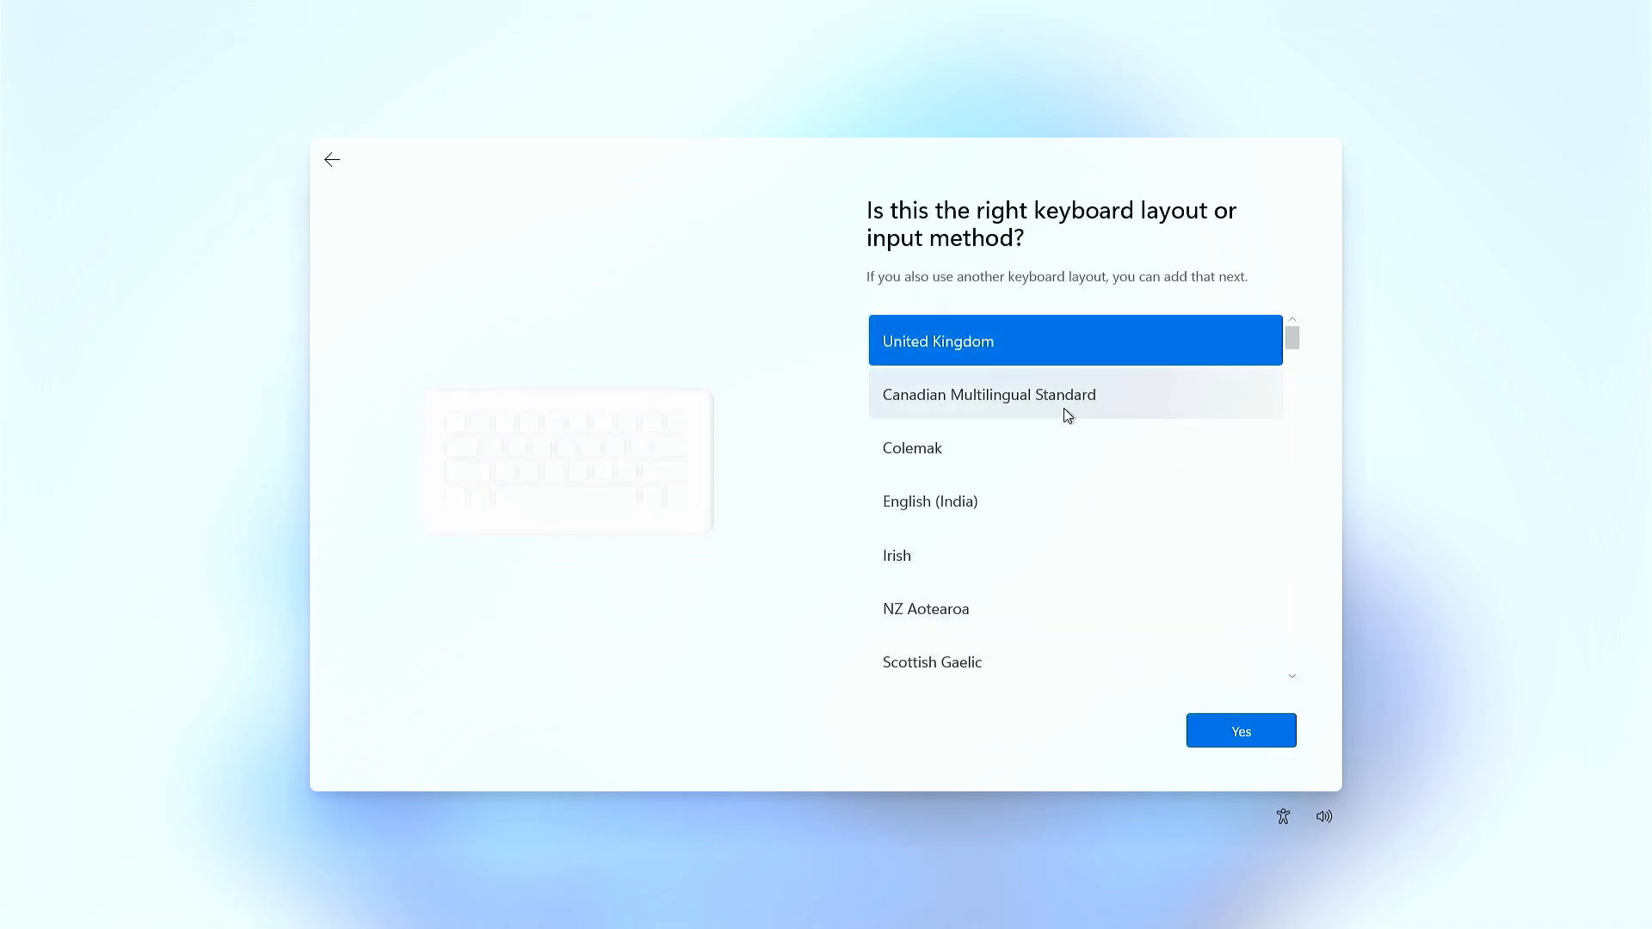
{"action": "left_click", "coordinate": [1241, 731]}
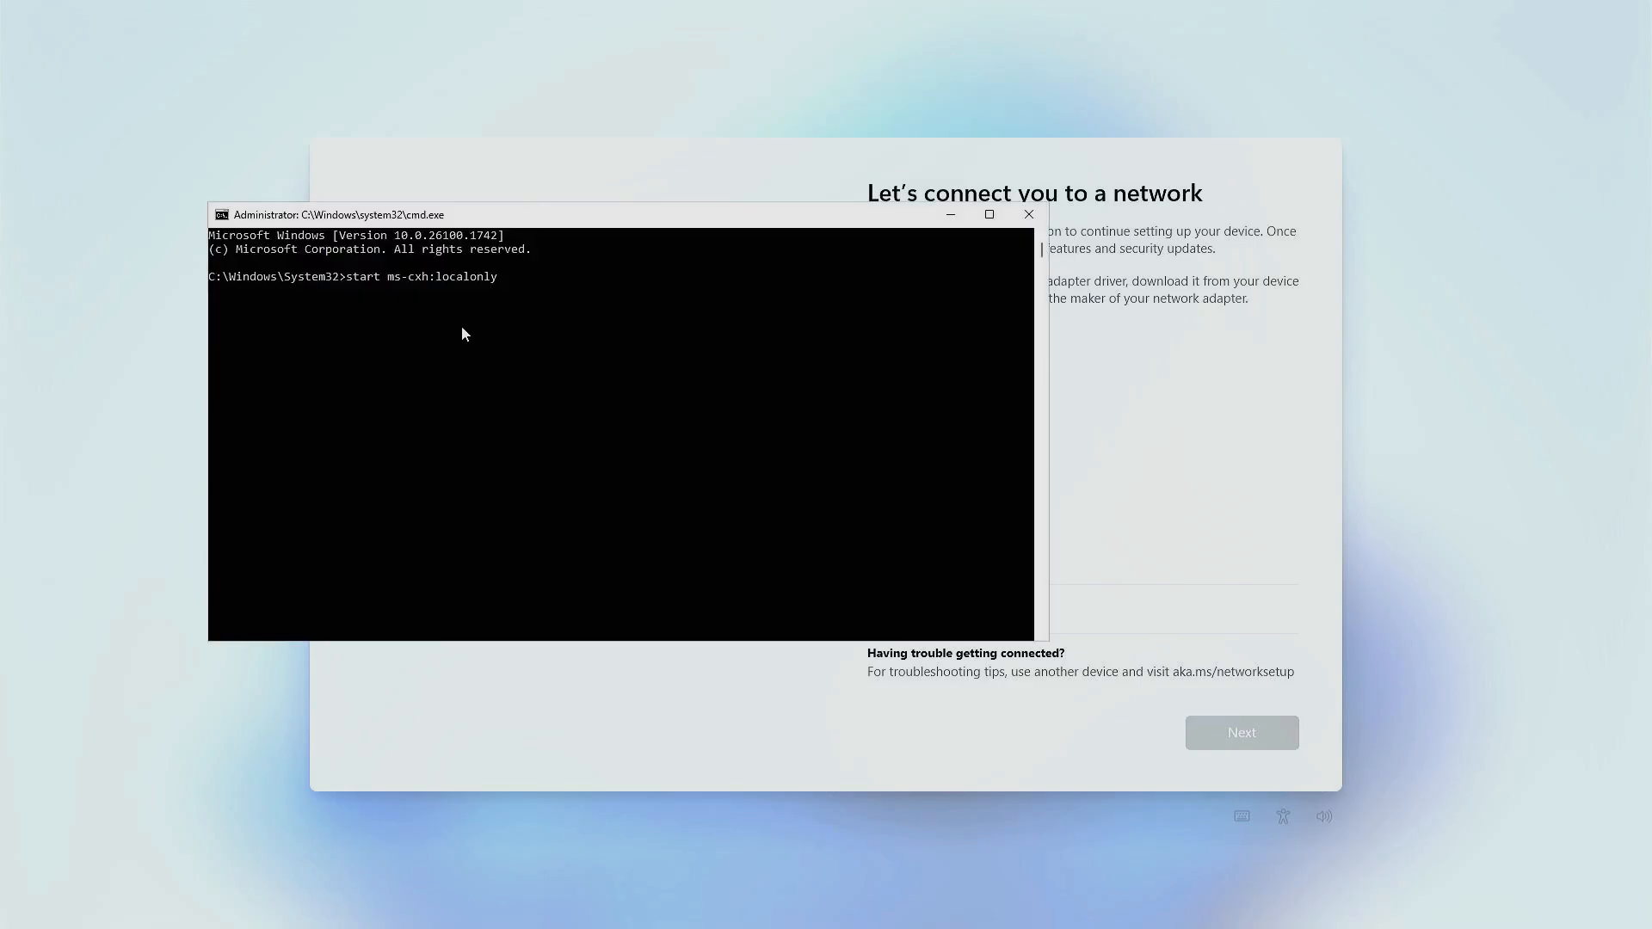
Step: Run the command start ms-cxh:localonly and create a local account named User
{"action": "key", "text": "Return"}
{"action": "type", "text": "User"}
{"action": "left_click", "coordinate": [886, 739]}
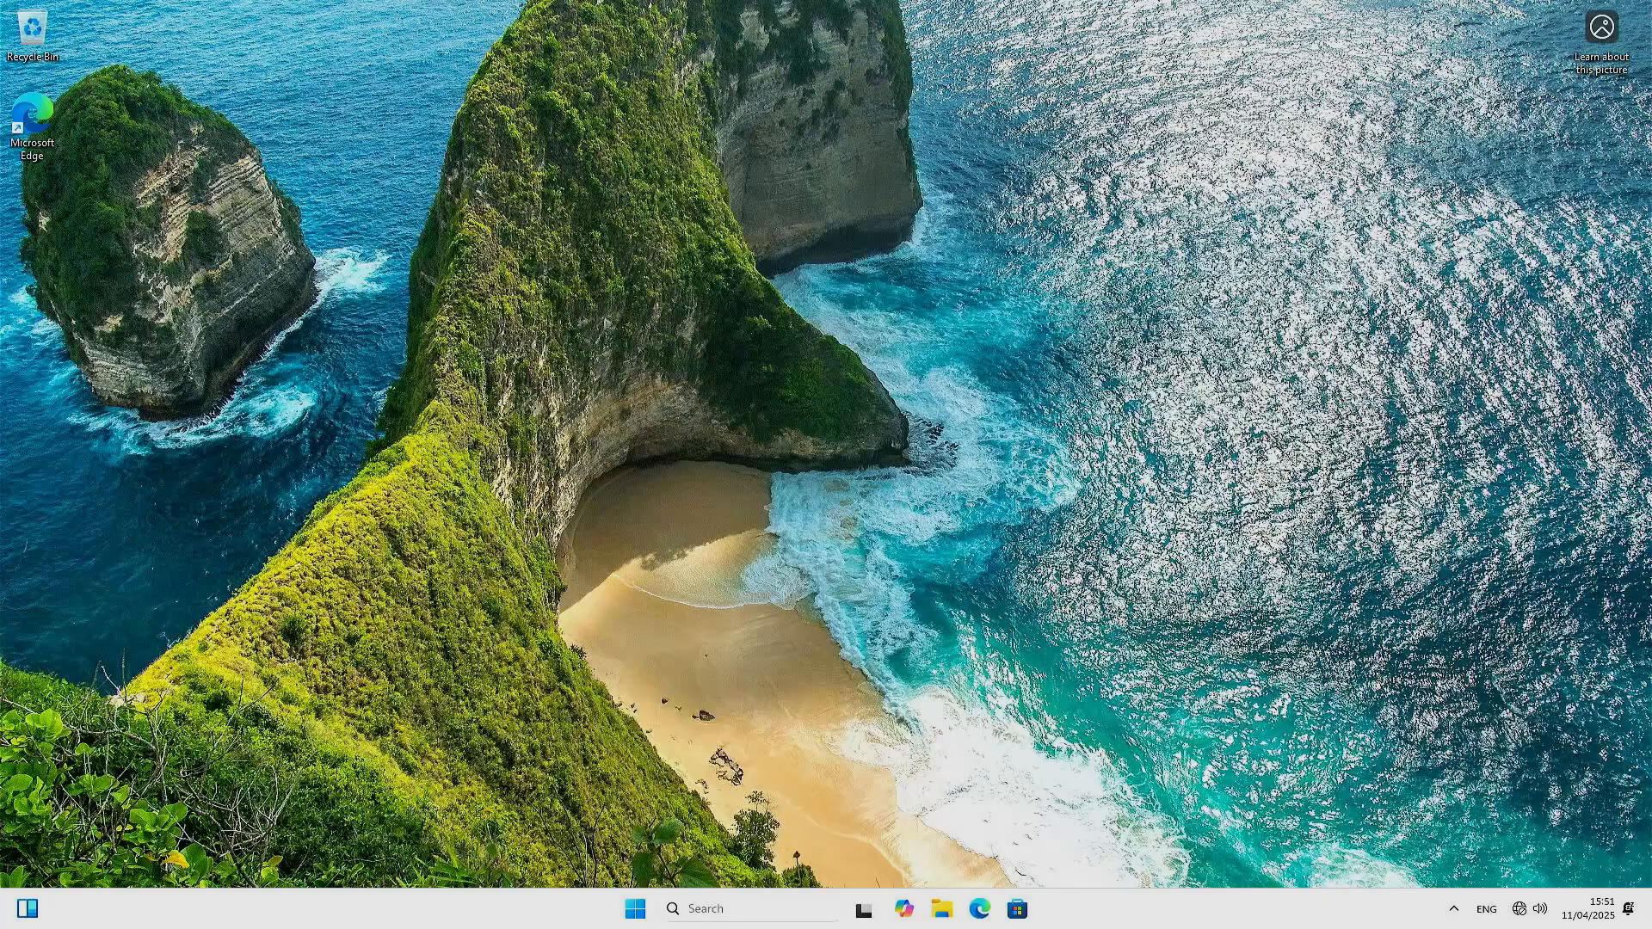
Step: Open the About page of the System settings to view the Windows specifications
{"action": "key", "text": "super"}
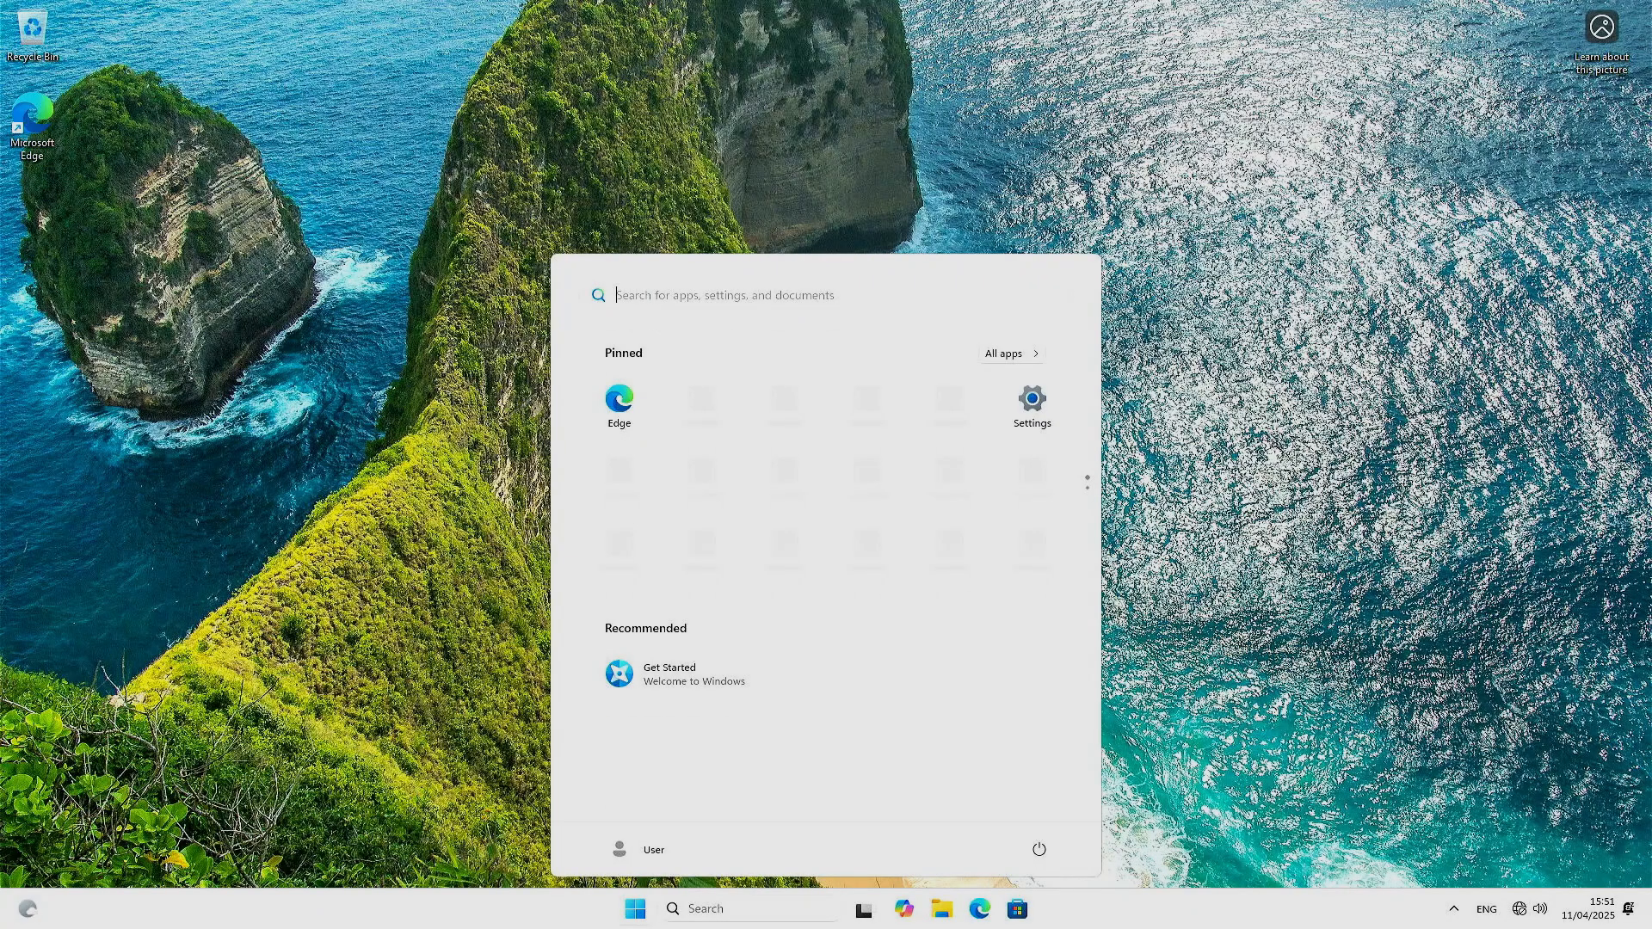
{"action": "left_click", "coordinate": [1030, 398]}
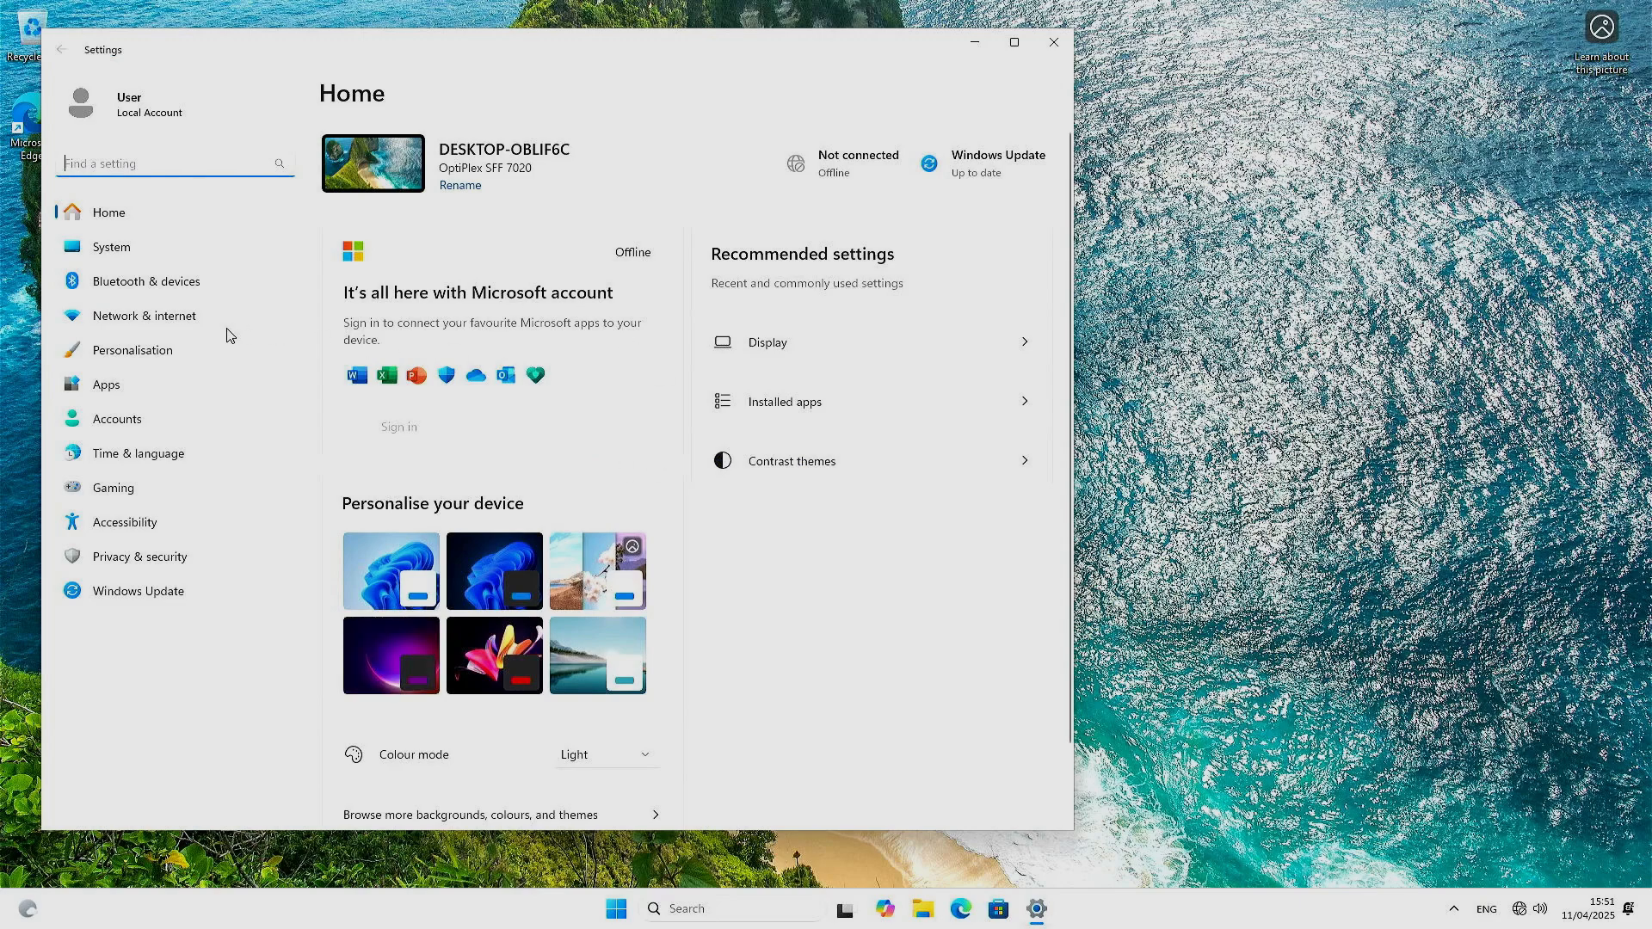
{"action": "left_click", "coordinate": [107, 247]}
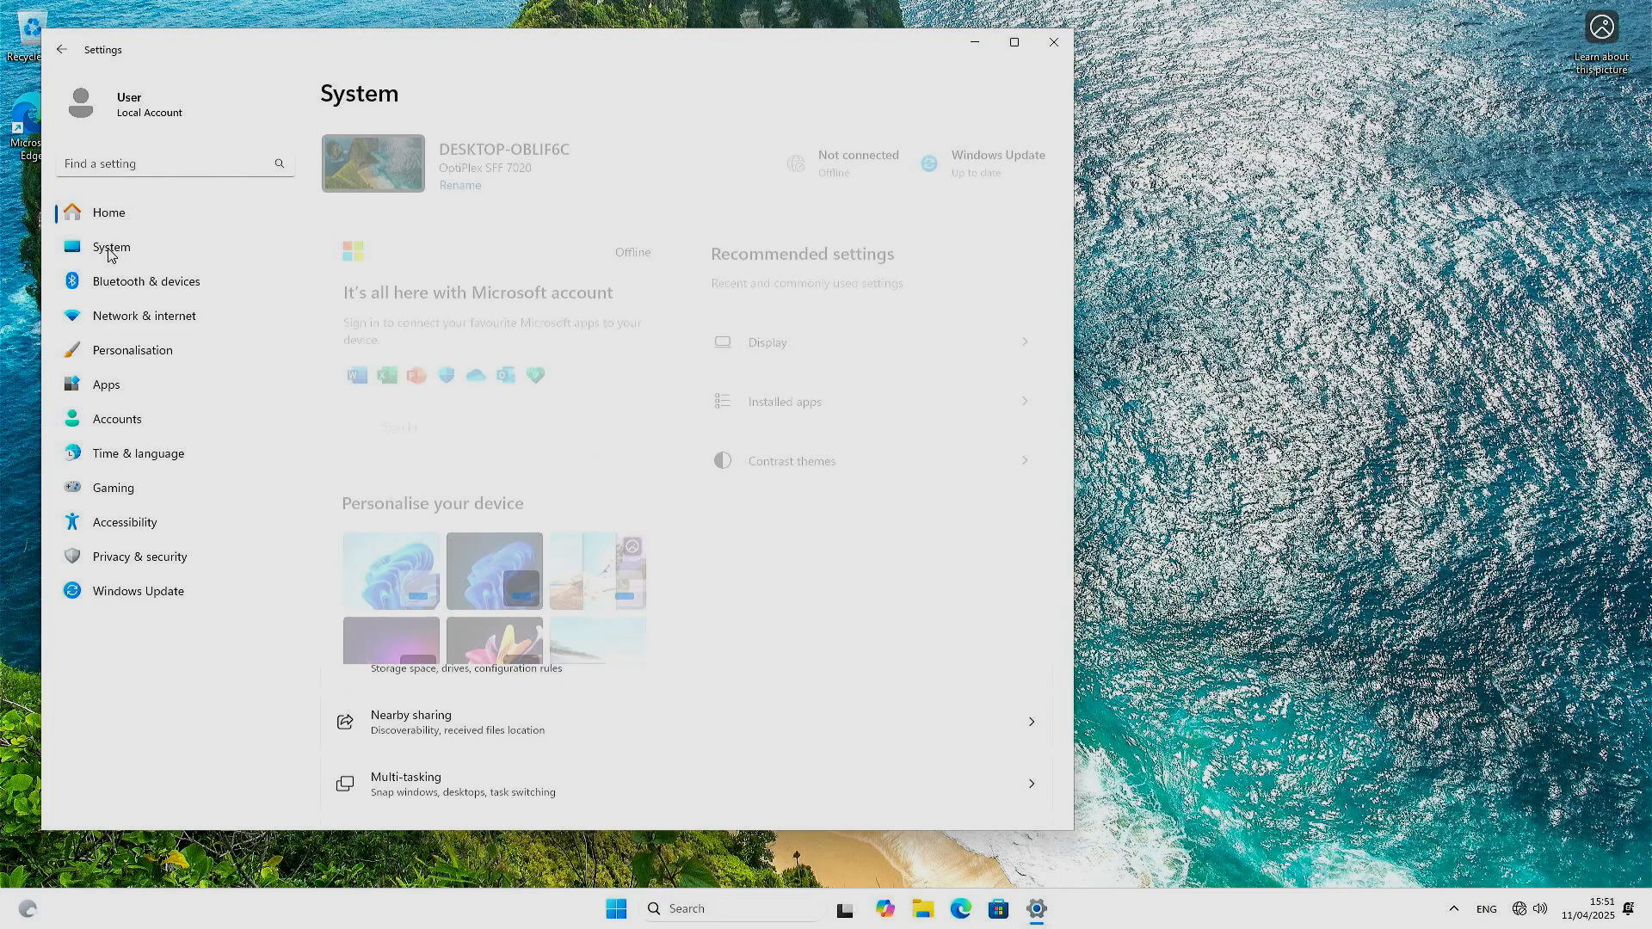
{"action": "scroll", "coordinate": [502, 397], "scroll_direction": "down", "scroll_amount": 5}
{"action": "left_click", "coordinate": [386, 773]}
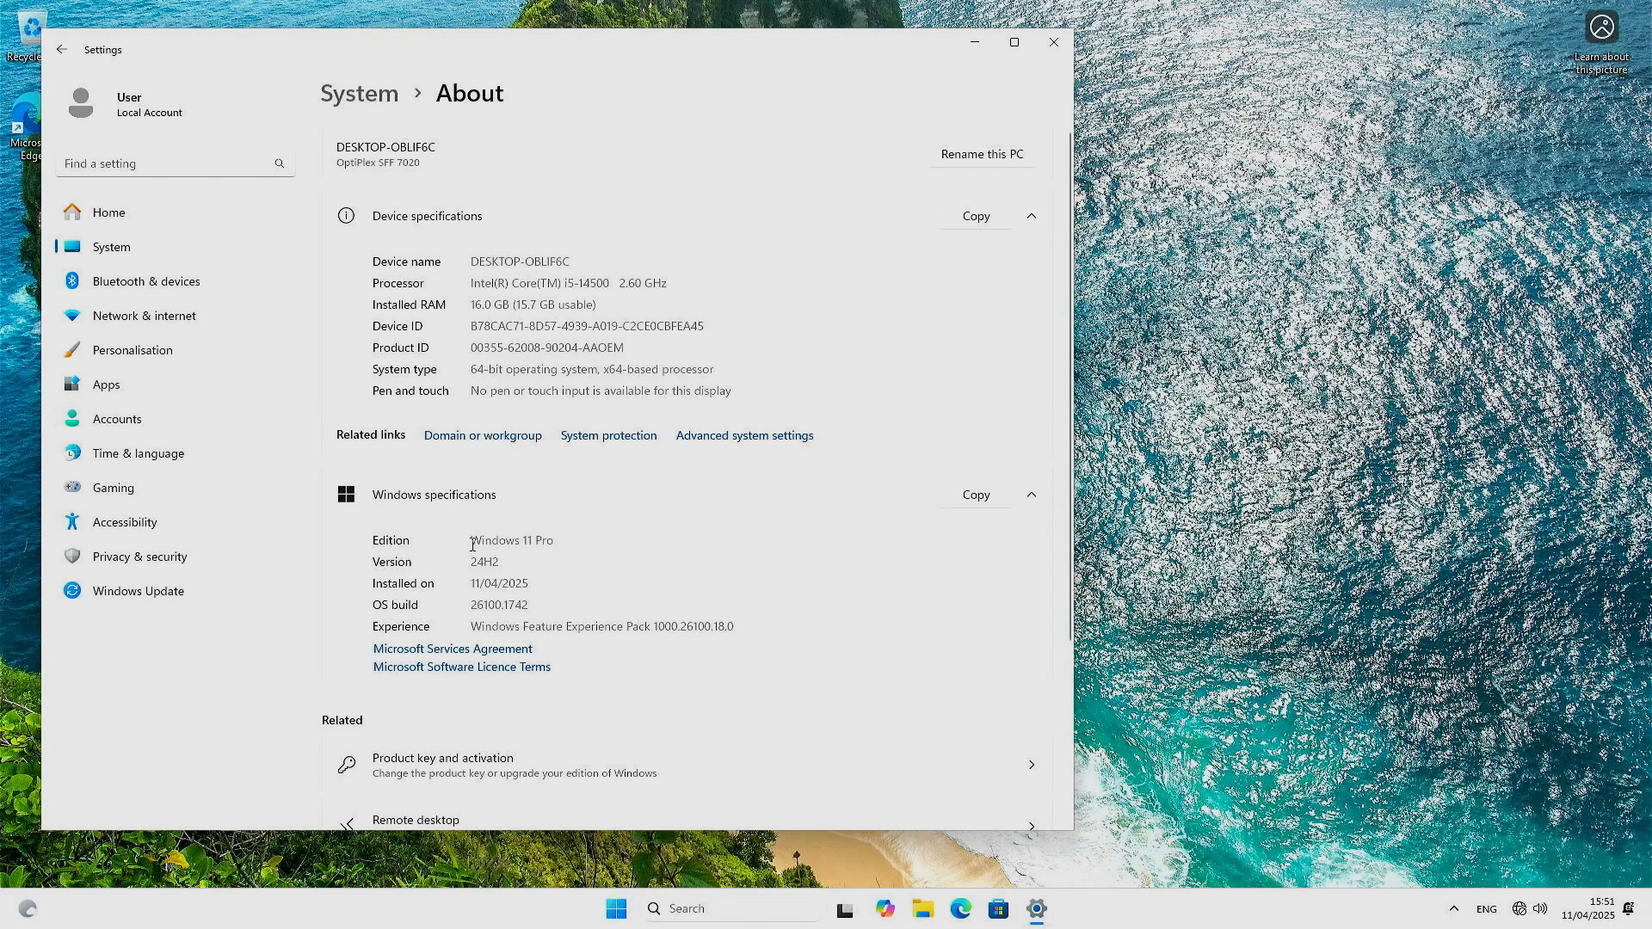
Step: Close the Settings window and leave Windows through the power options
{"action": "key", "text": "alt+F4"}
{"action": "key", "text": "super"}
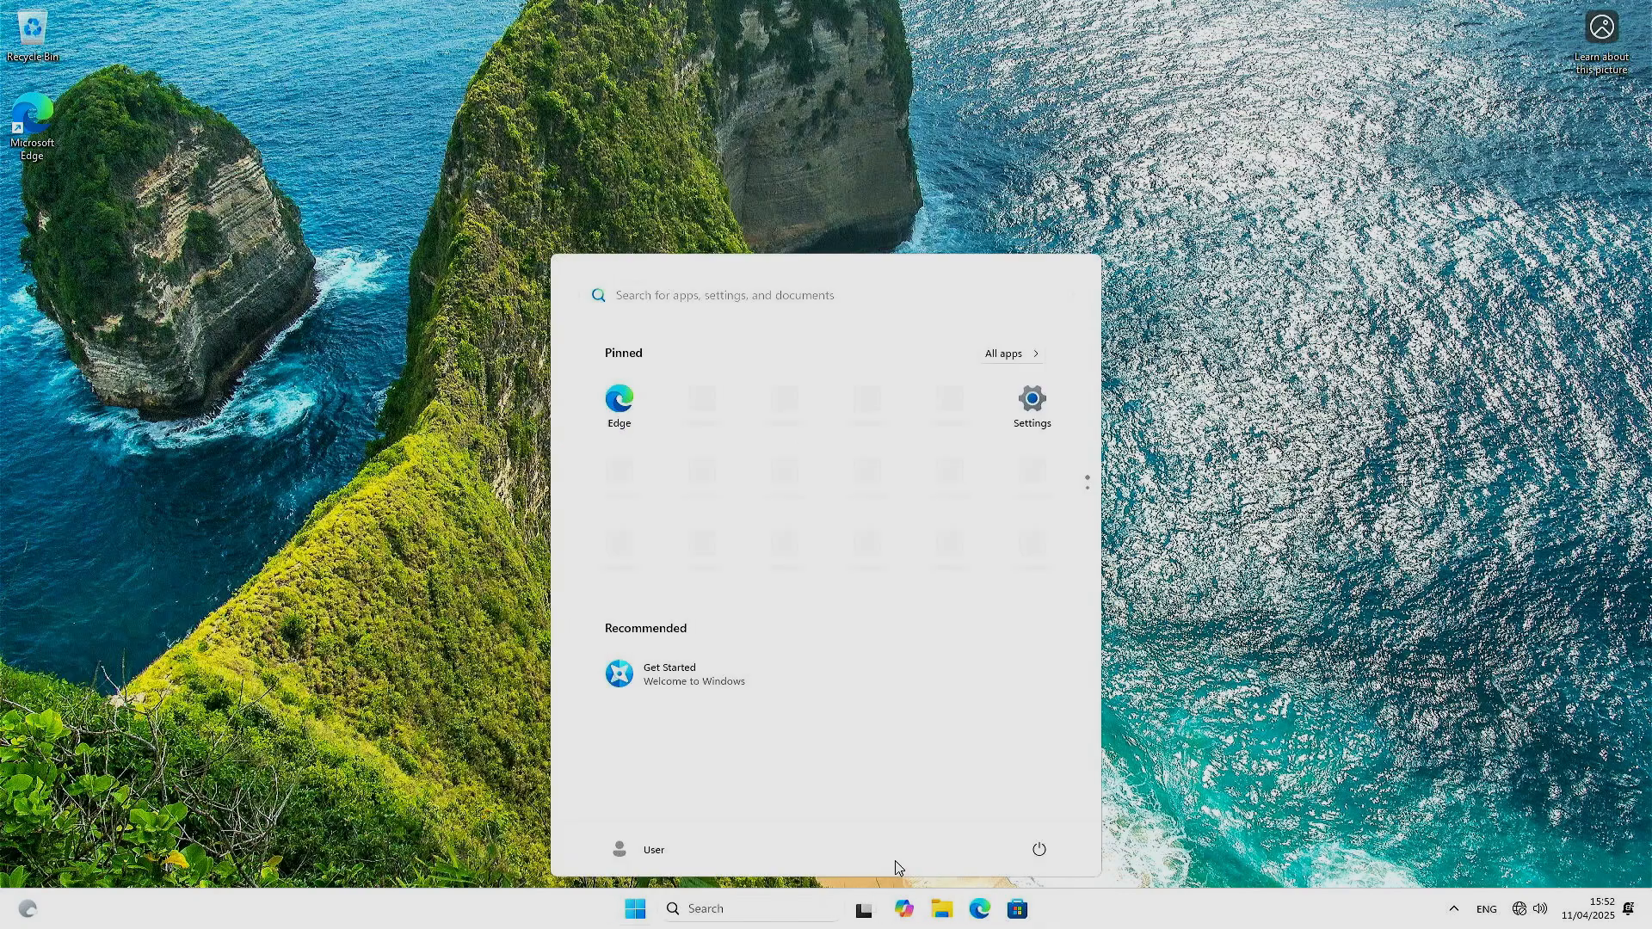
{"action": "left_click", "coordinate": [1041, 854]}
{"action": "left_click", "coordinate": [1037, 786]}
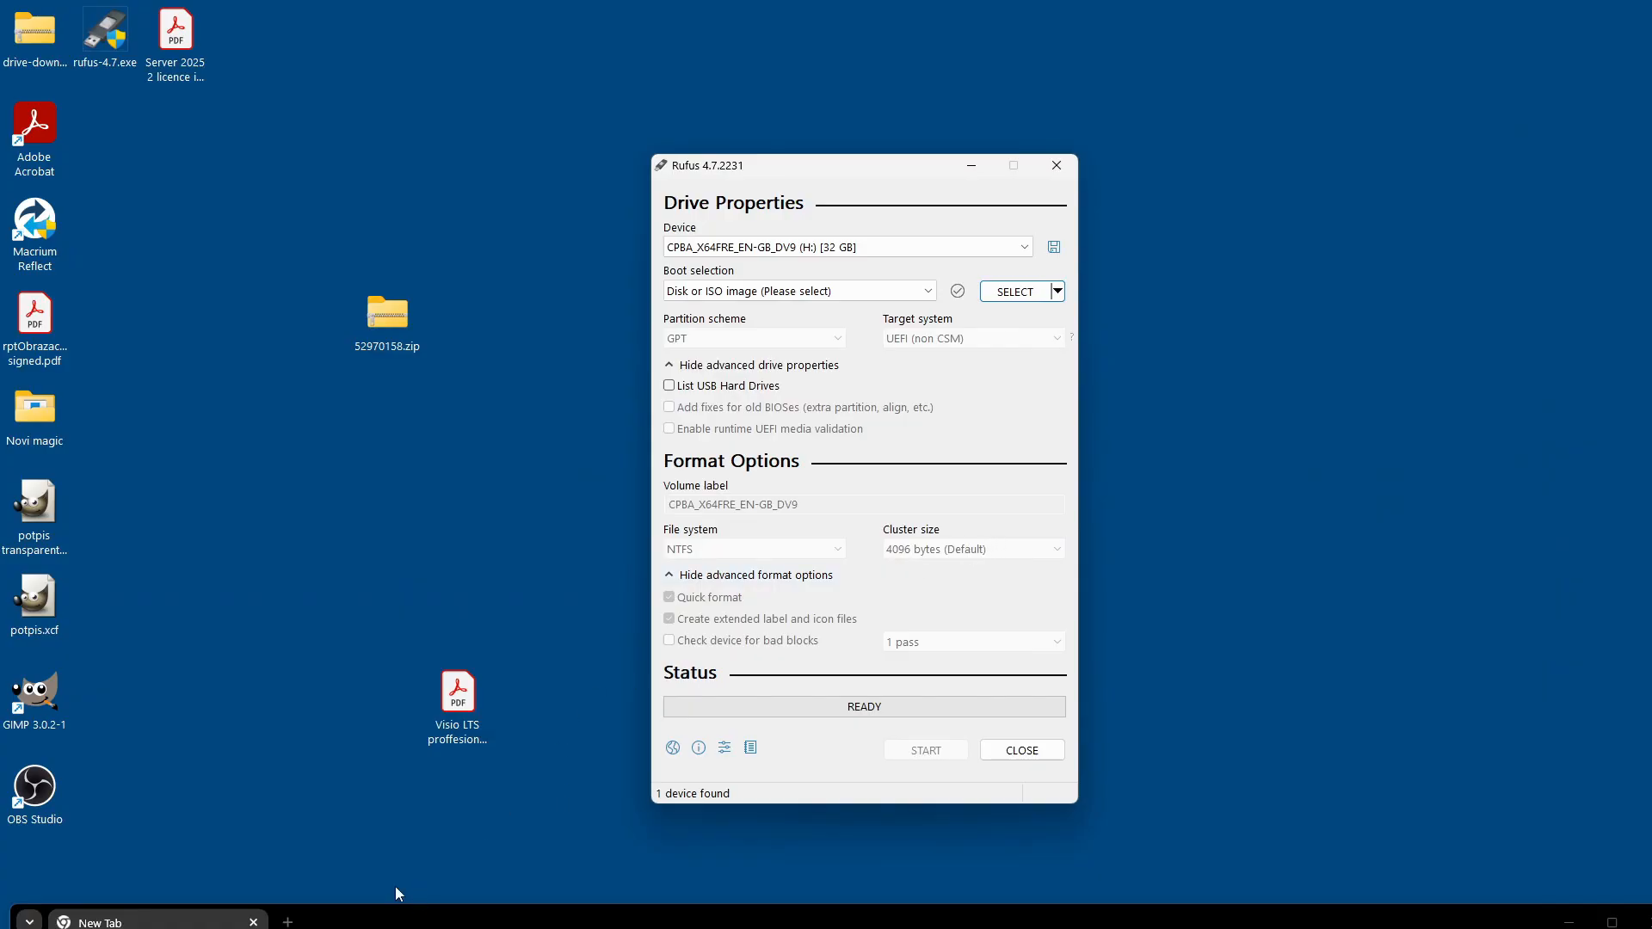
Step: Load Win11_24H2_EnglishInternational_x64.iso from the BackUP 4TB (D:) drive as the boot image for the USB drive
{"action": "mouse_move", "coordinate": [100, 891]}
{"action": "left_click", "coordinate": [1015, 291]}
{"action": "scroll", "coordinate": [850, 432], "scroll_direction": "down", "scroll_amount": 3}
{"action": "left_click", "coordinate": [765, 298]}
{"action": "left_click_drag", "start_coordinate": [1463, 329], "coordinate": [1463, 539]}
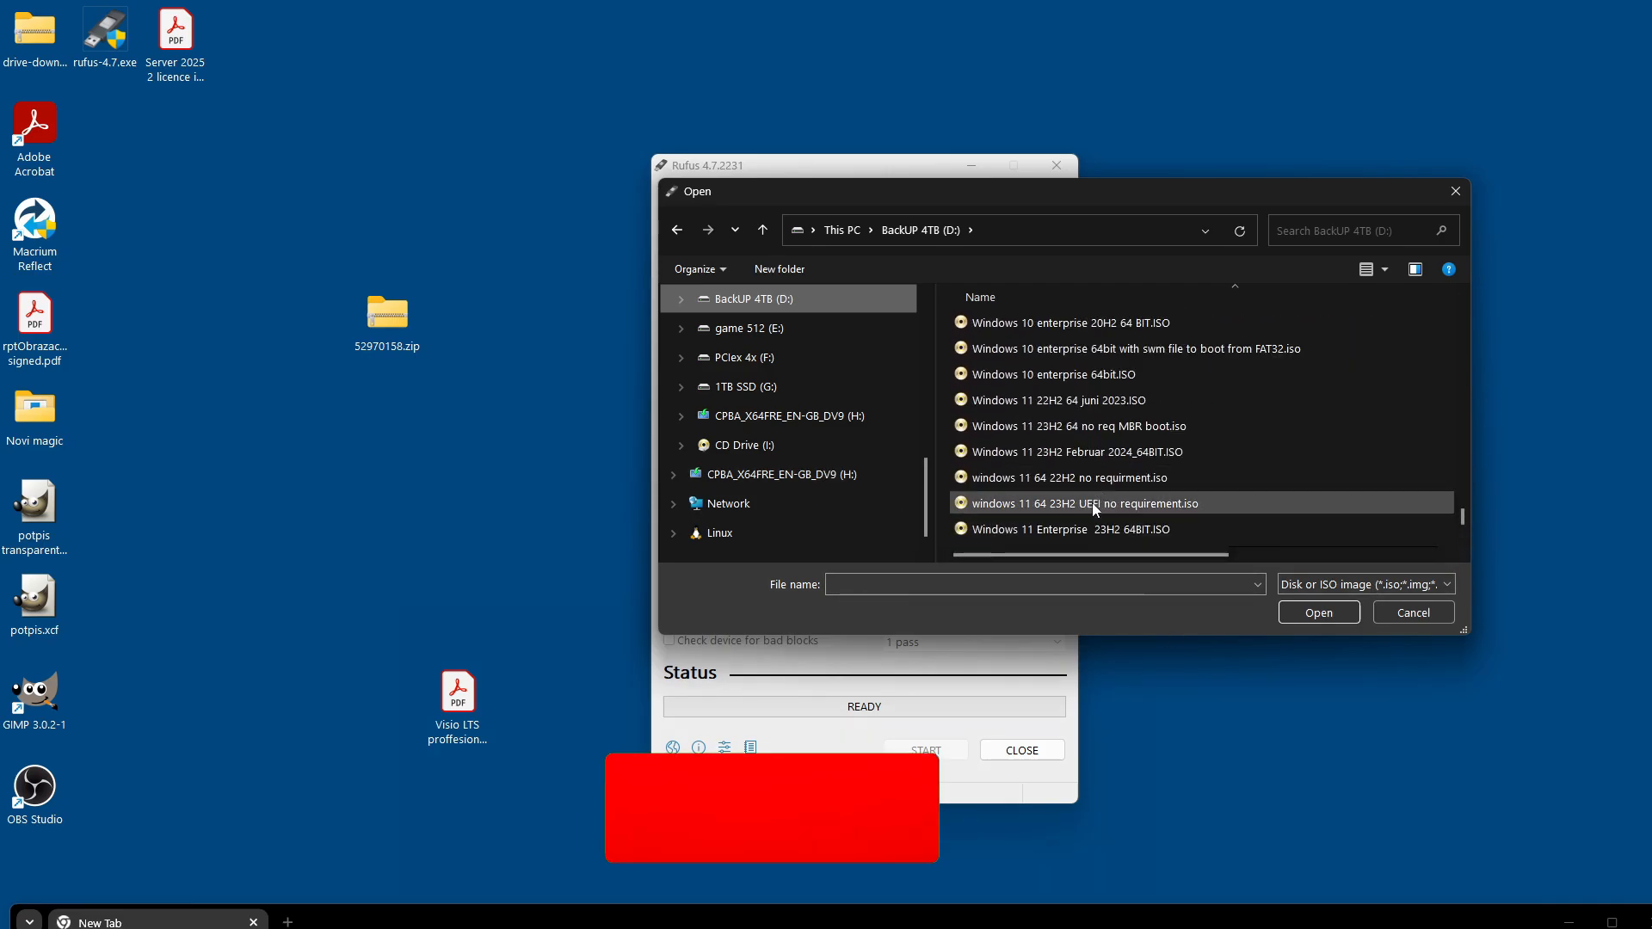
{"action": "scroll", "coordinate": [1205, 465], "scroll_direction": "up", "scroll_amount": 6}
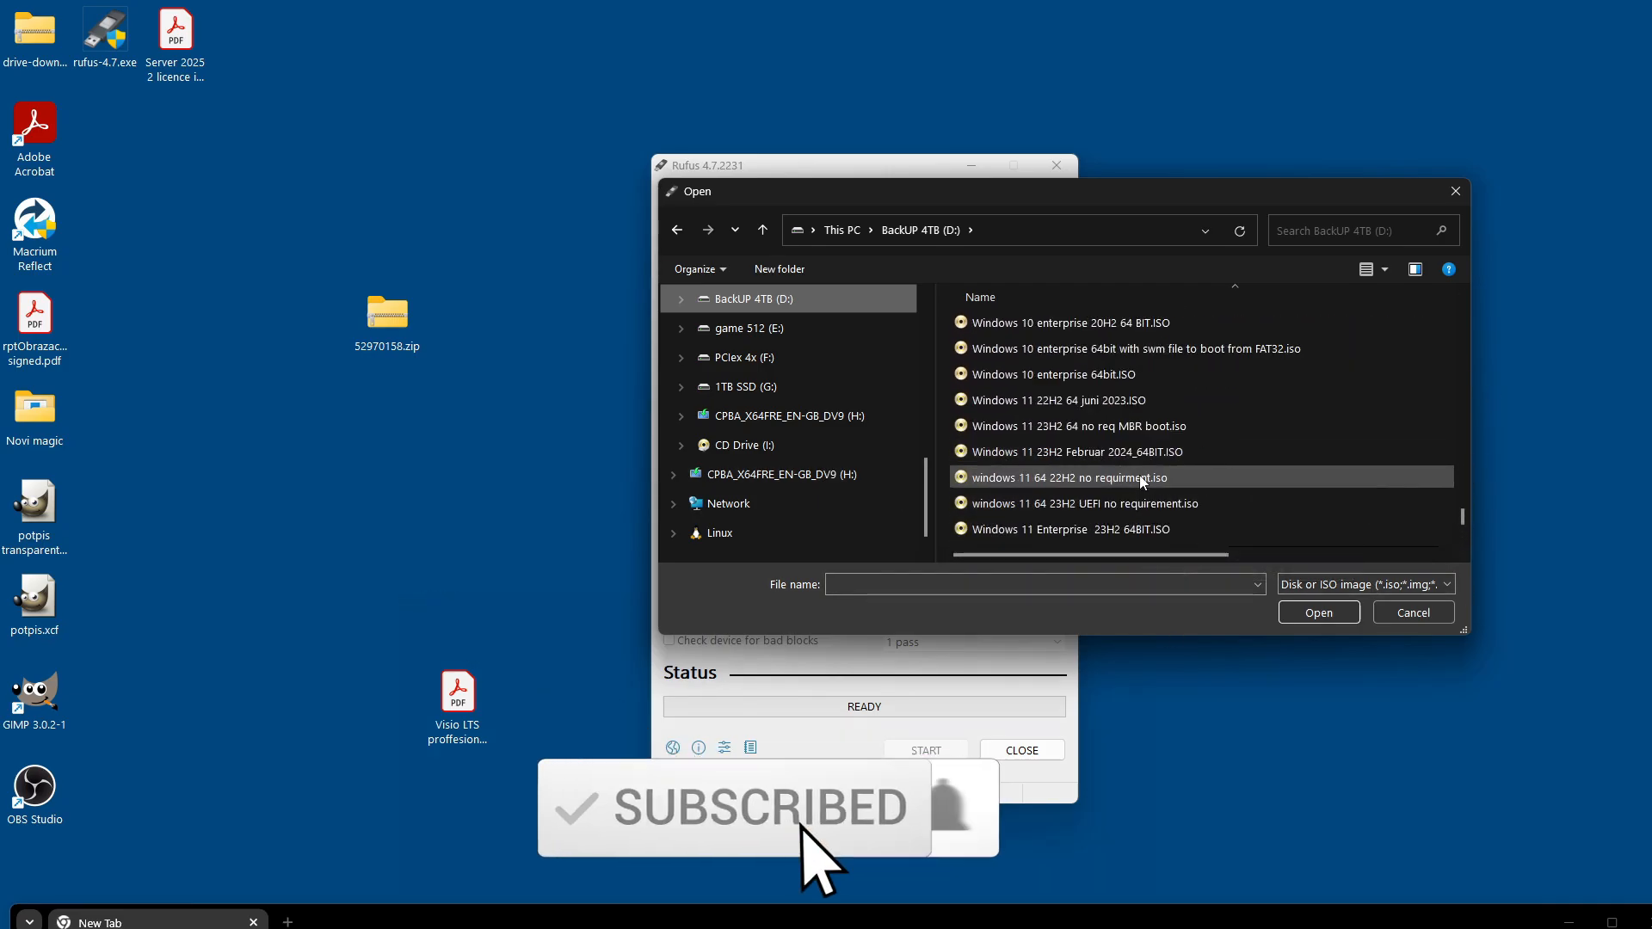
{"action": "left_click", "coordinate": [1042, 375]}
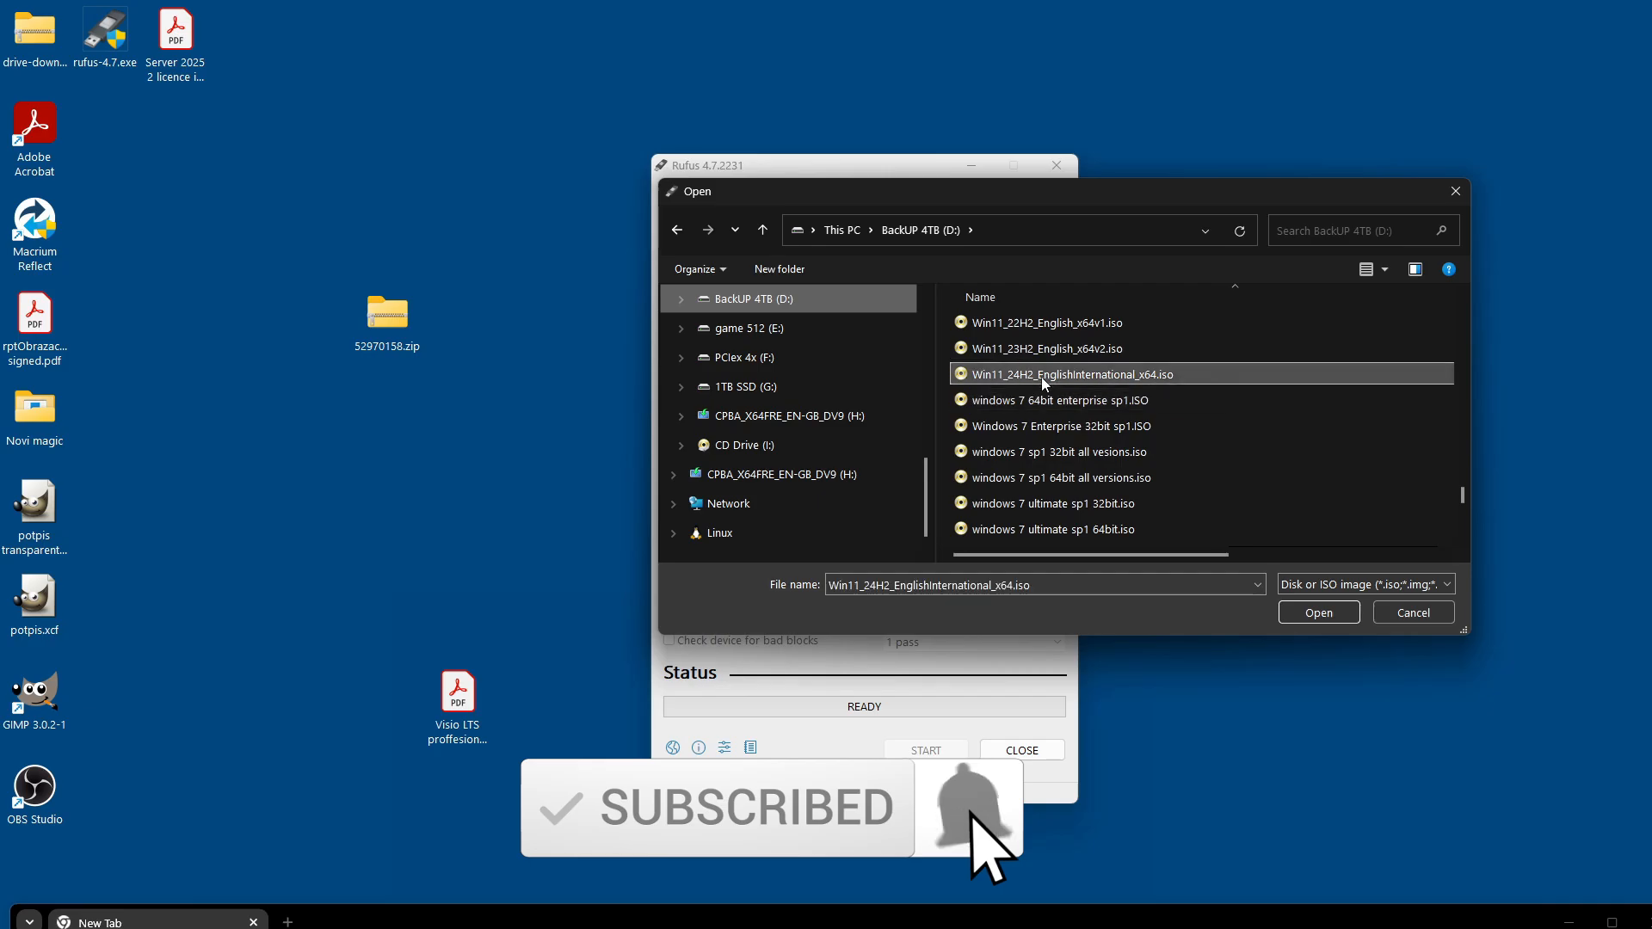
{"action": "left_click", "coordinate": [1318, 613]}
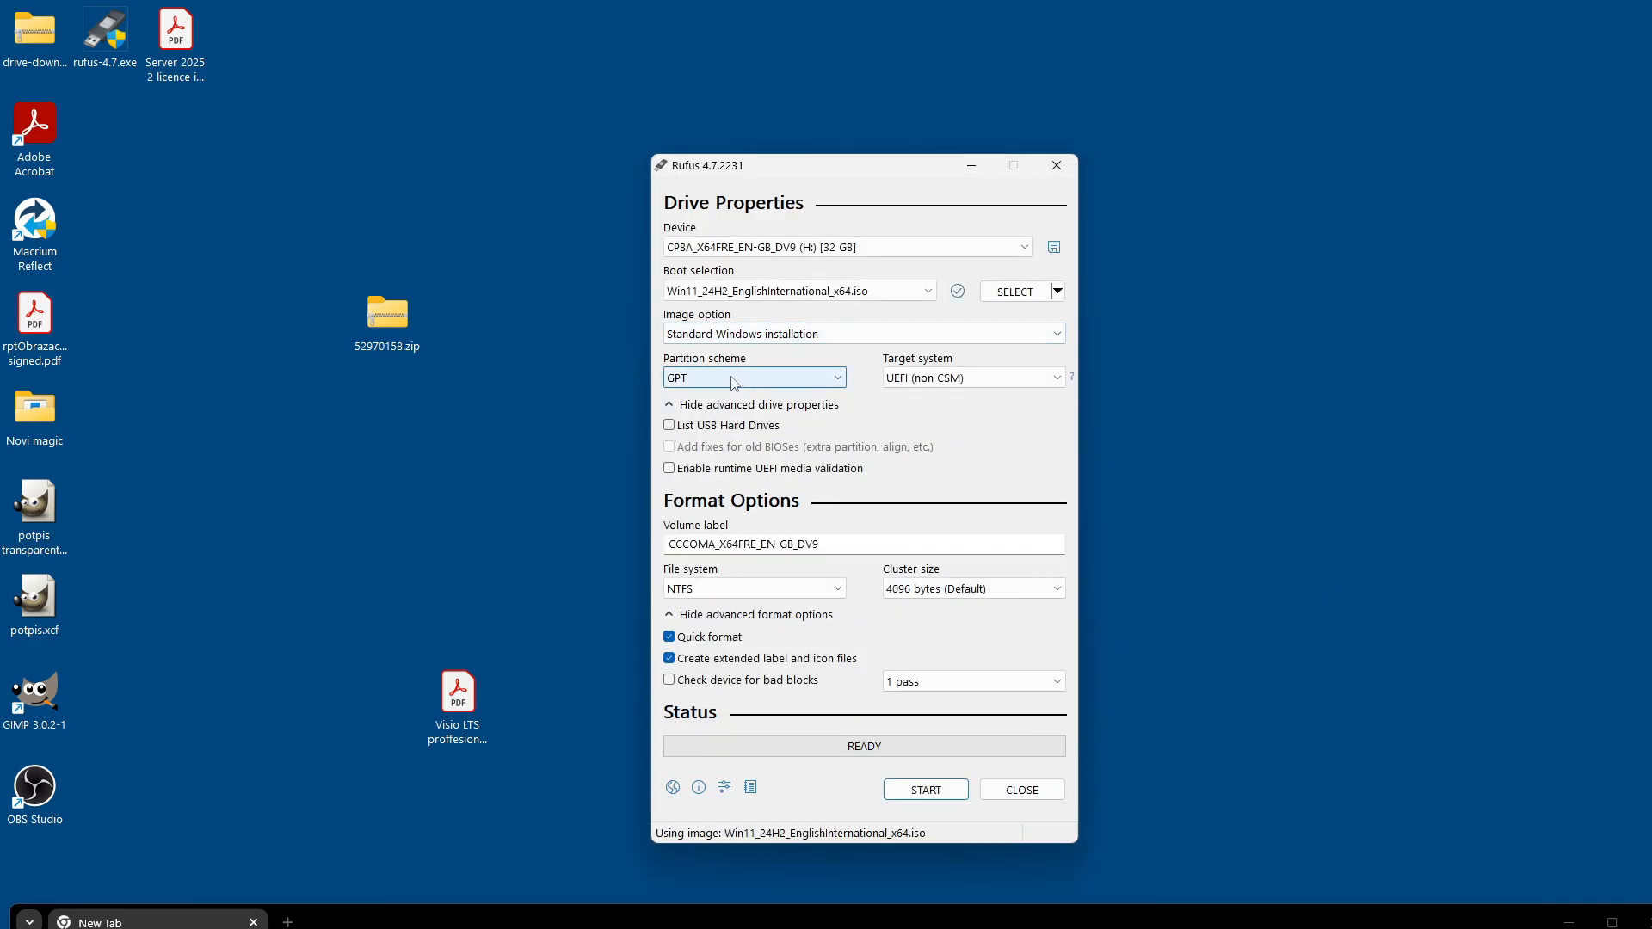
Step: Set the partition scheme to MBR with BIOS (or UEFI-CSM) as the target system
{"action": "left_click", "coordinate": [734, 383]}
{"action": "left_click", "coordinate": [713, 397]}
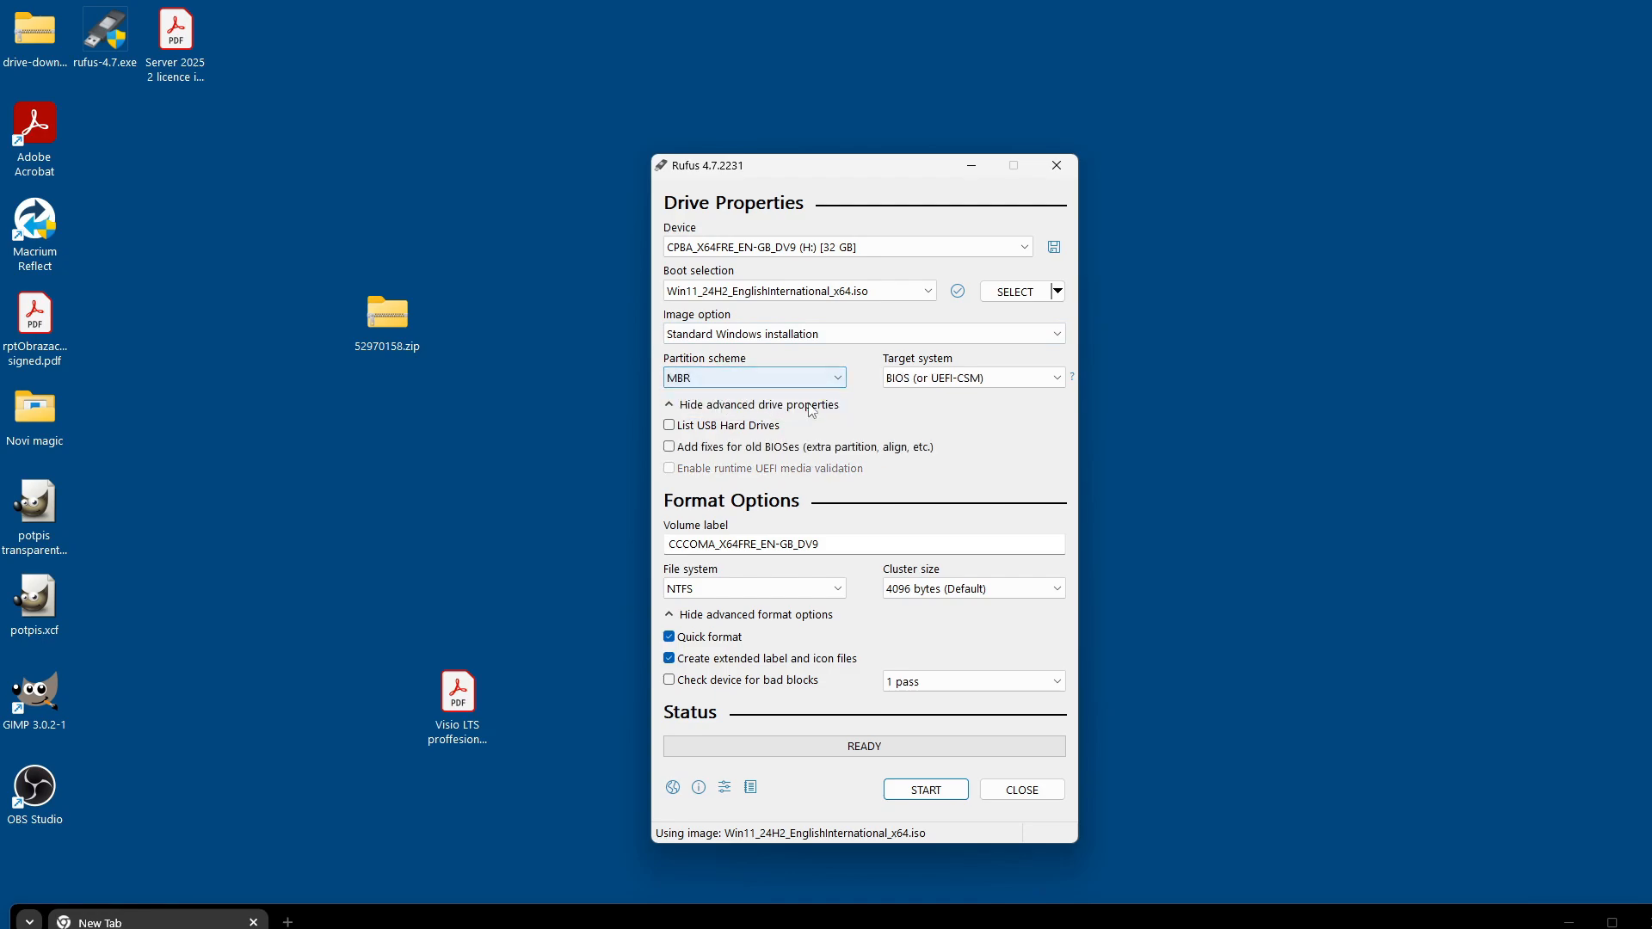
{"action": "left_click", "coordinate": [930, 386]}
{"action": "left_click", "coordinate": [925, 378]}
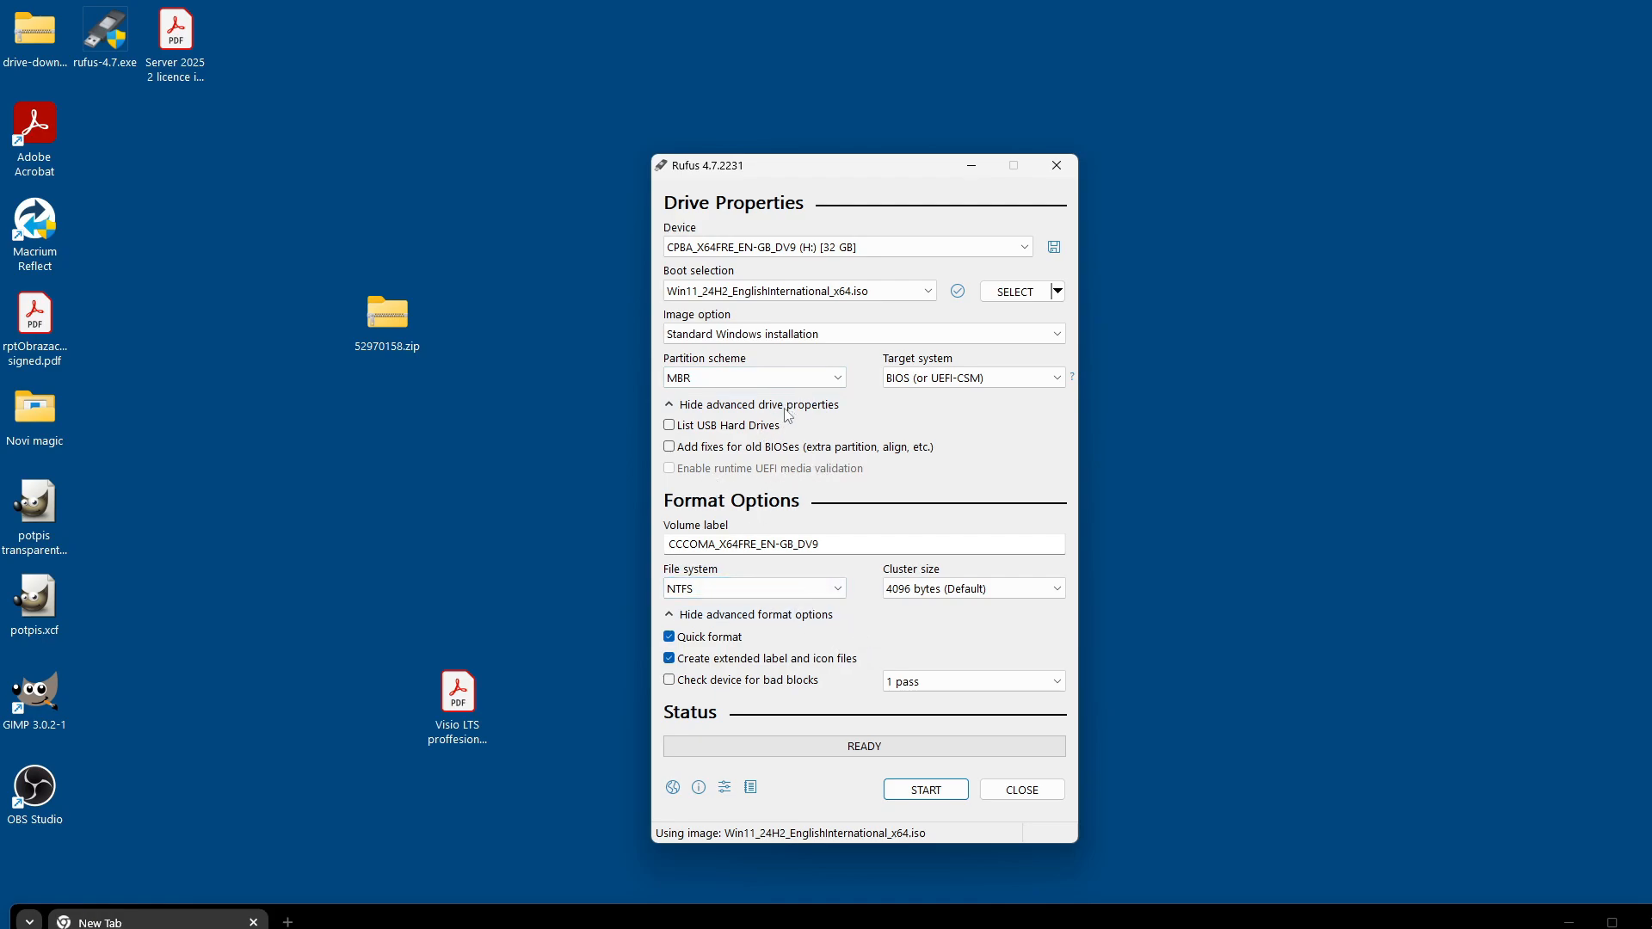
Step: Start creating the bootable USB drive with the online Microsoft account requirement removed, and accept the prompts
{"action": "left_click", "coordinate": [928, 790]}
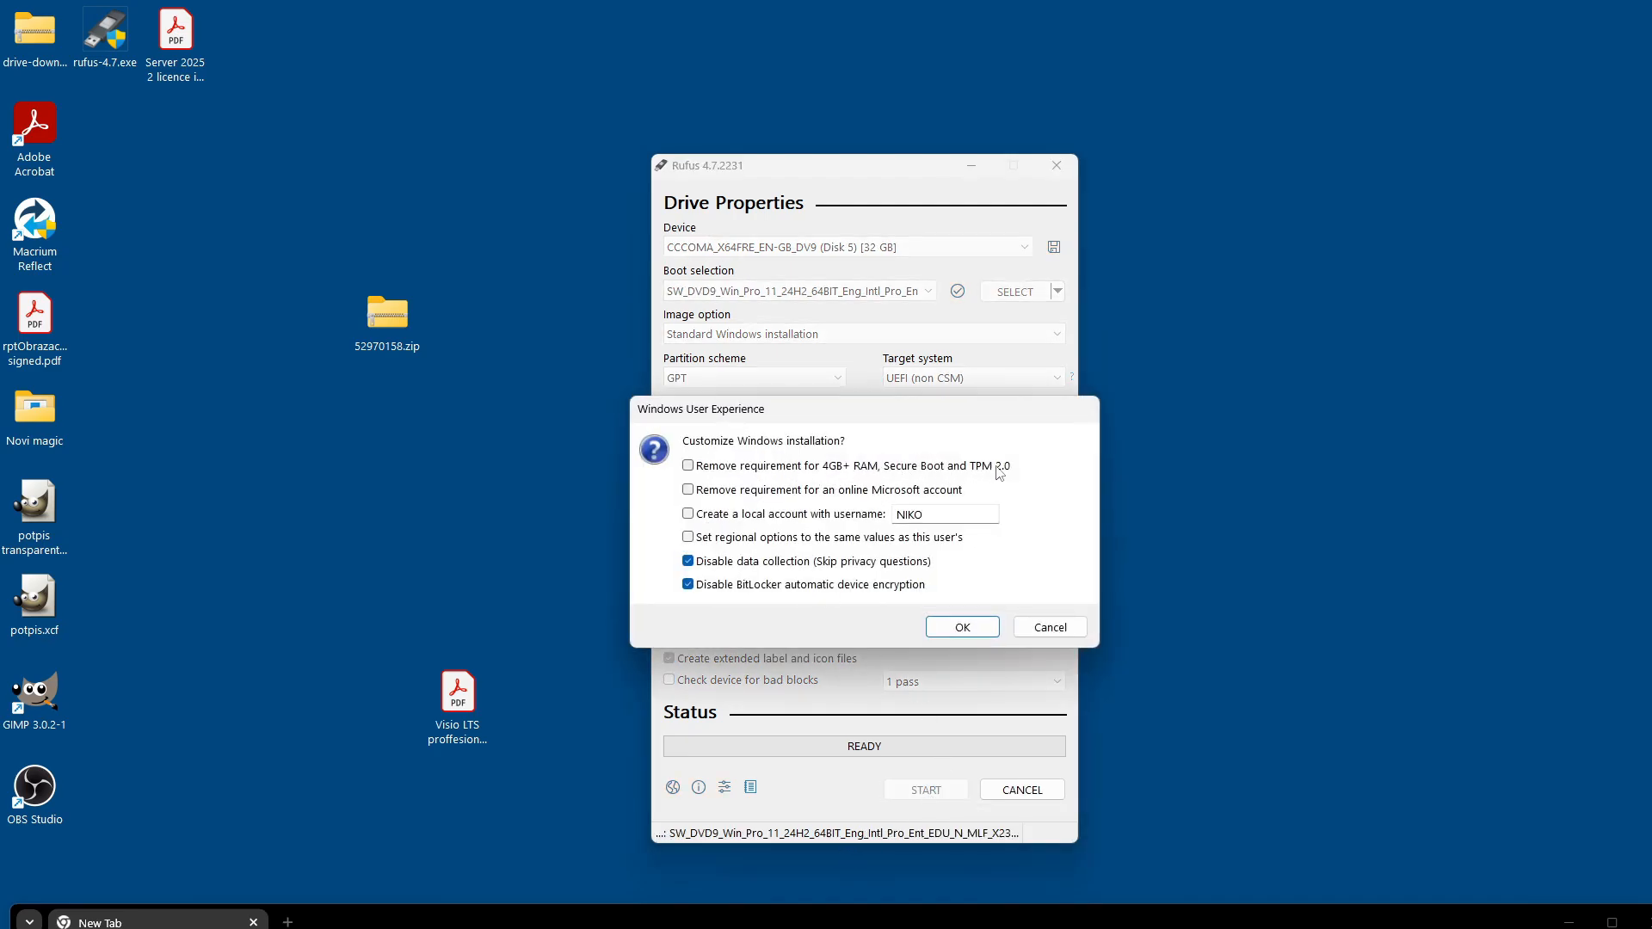
{"action": "left_click", "coordinate": [691, 492]}
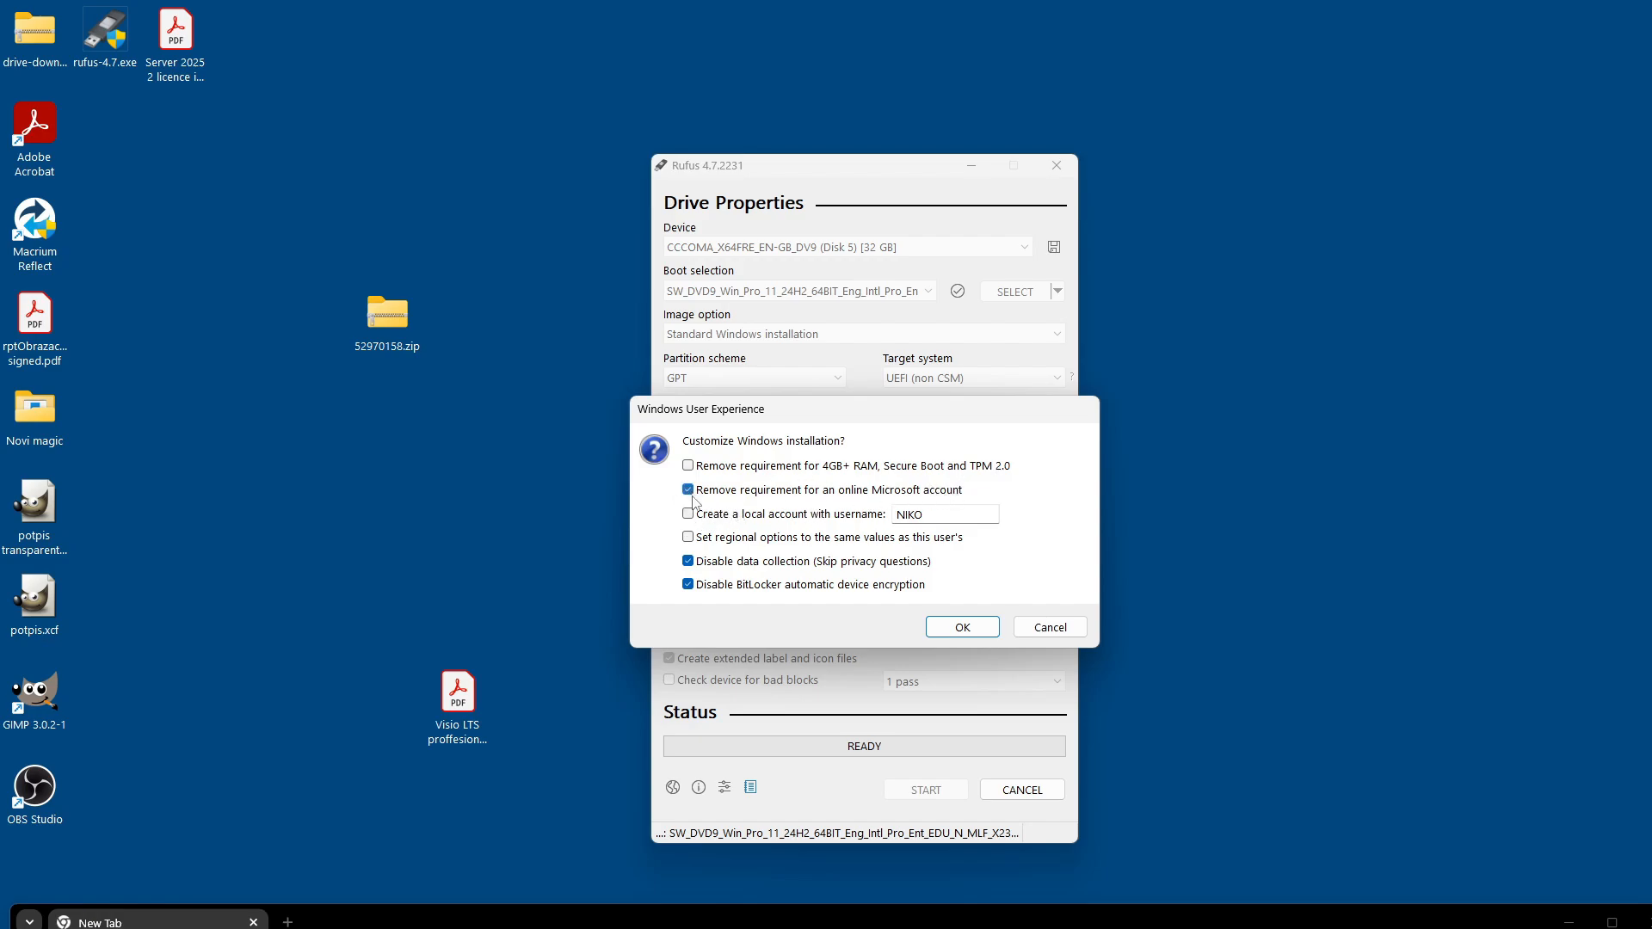
{"action": "left_click", "coordinate": [964, 630]}
{"action": "left_click", "coordinate": [878, 541]}
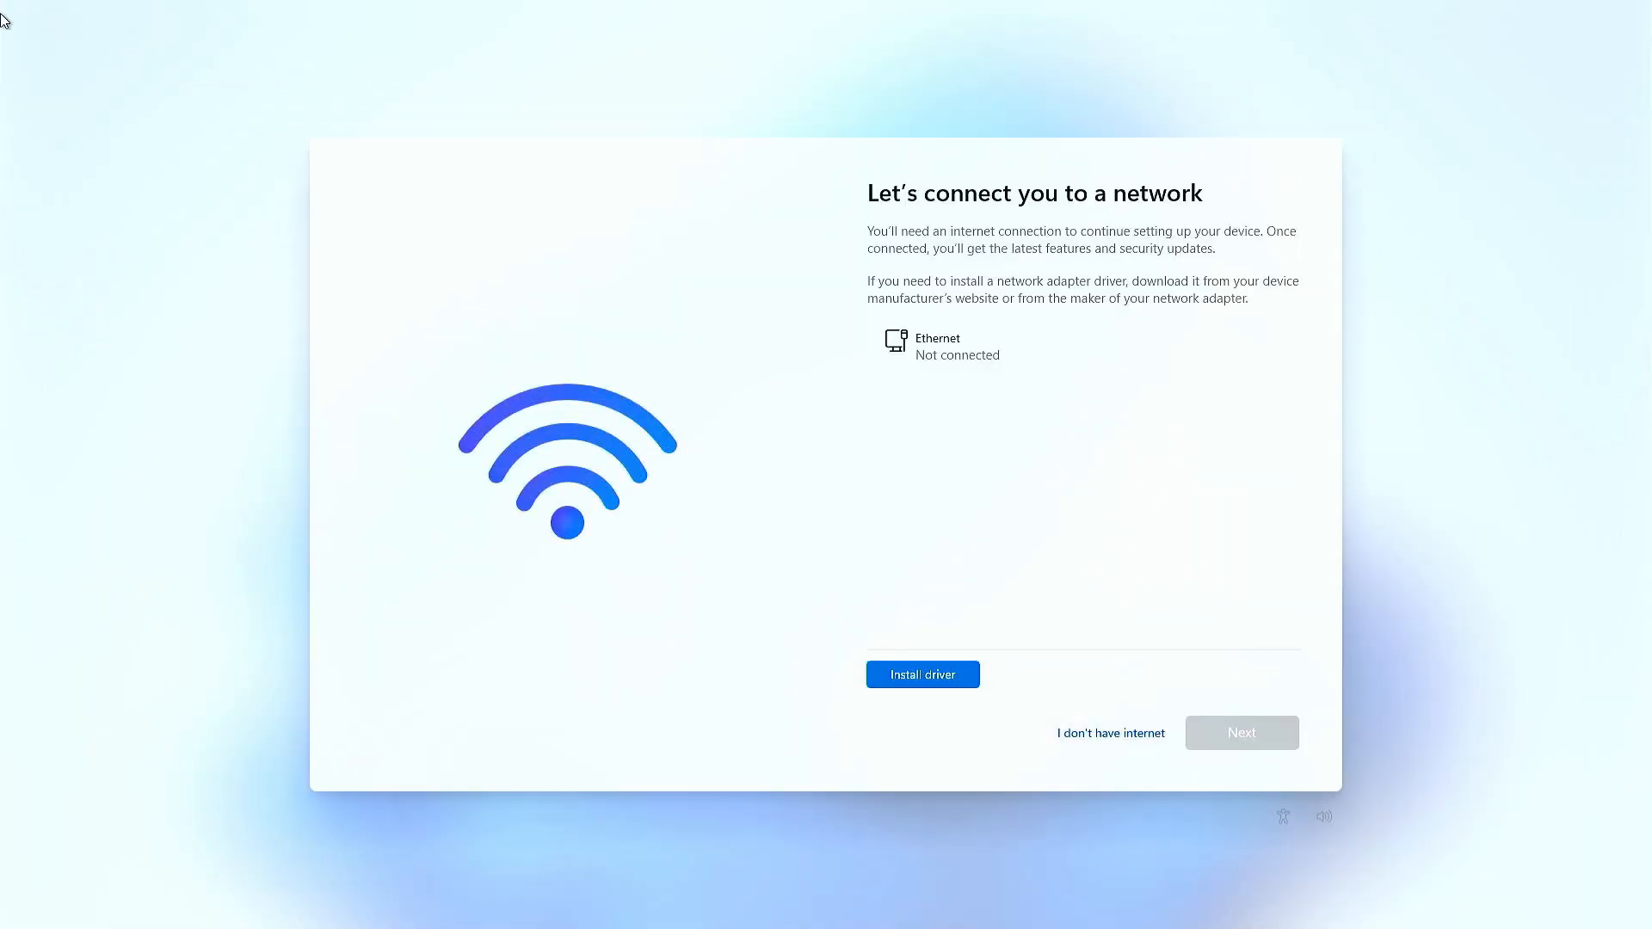
Step: Continue the Windows setup without internet and create a local account named User
{"action": "left_click", "coordinate": [1102, 736]}
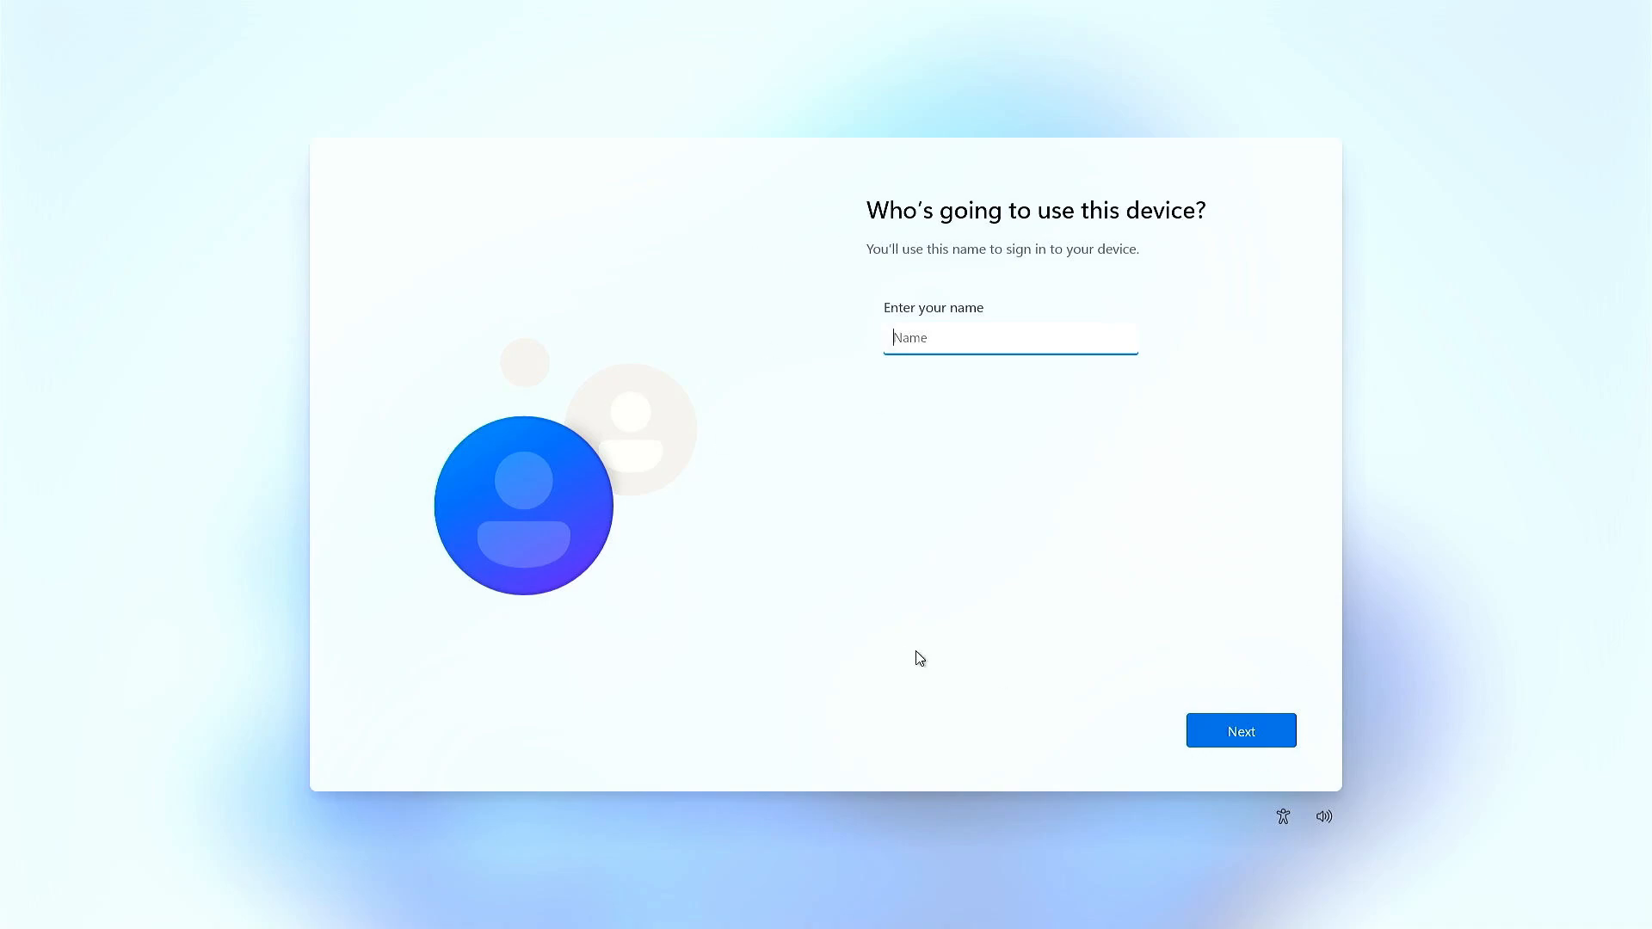
{"action": "type", "text": "User"}
{"action": "left_click", "coordinate": [1207, 728]}
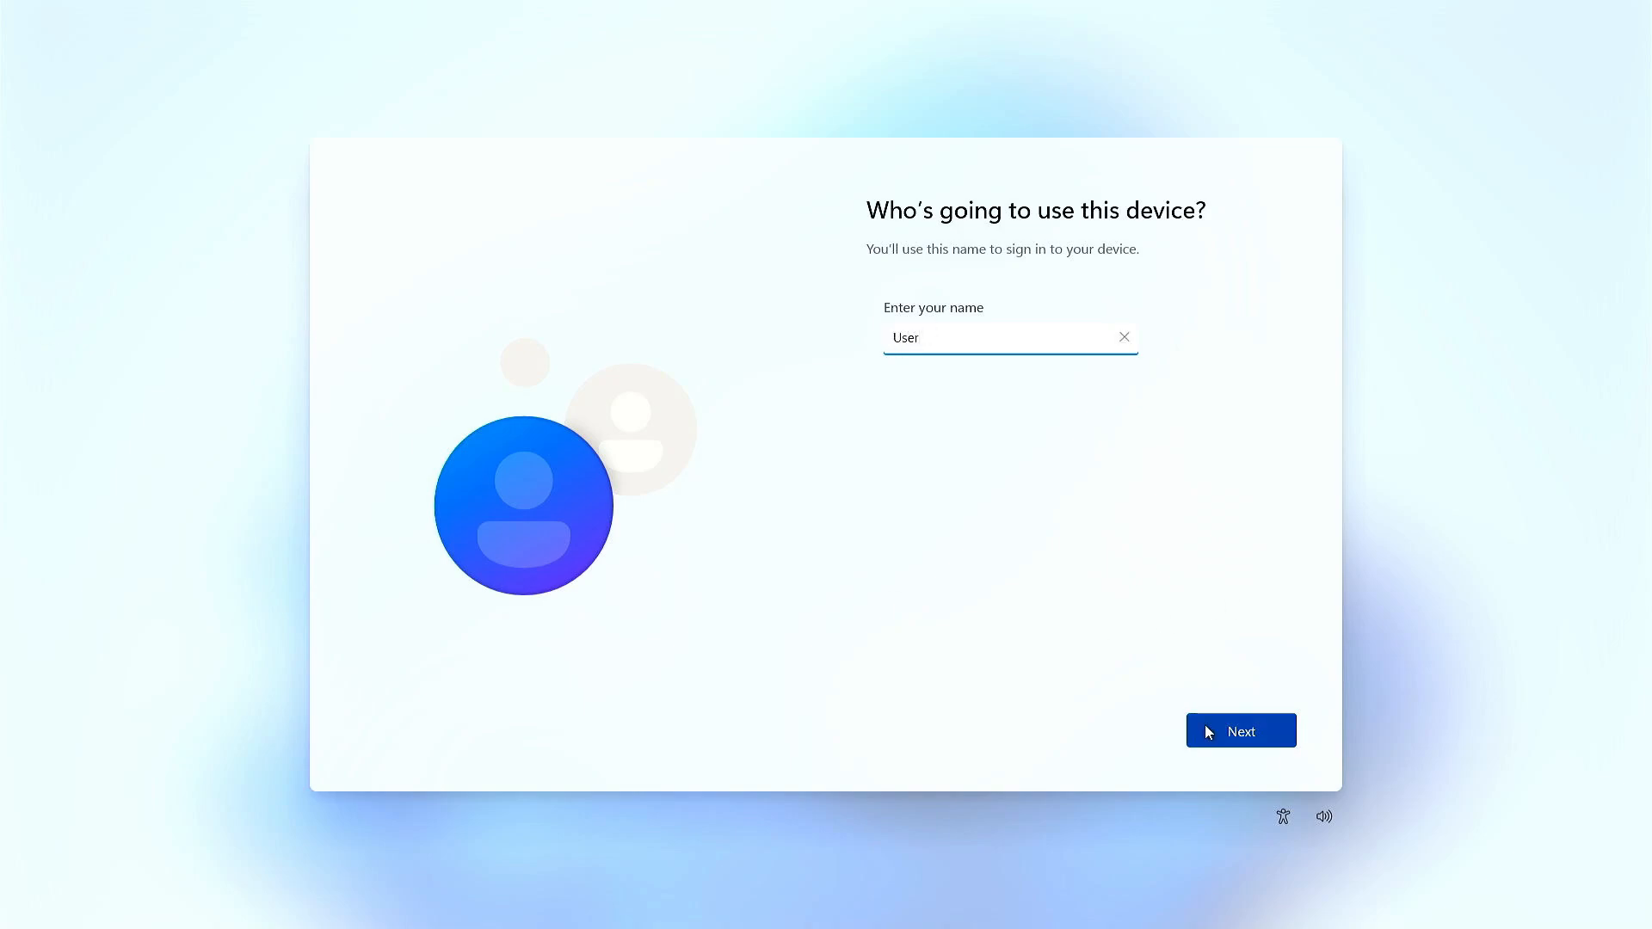
{"action": "left_click", "coordinate": [1192, 734]}
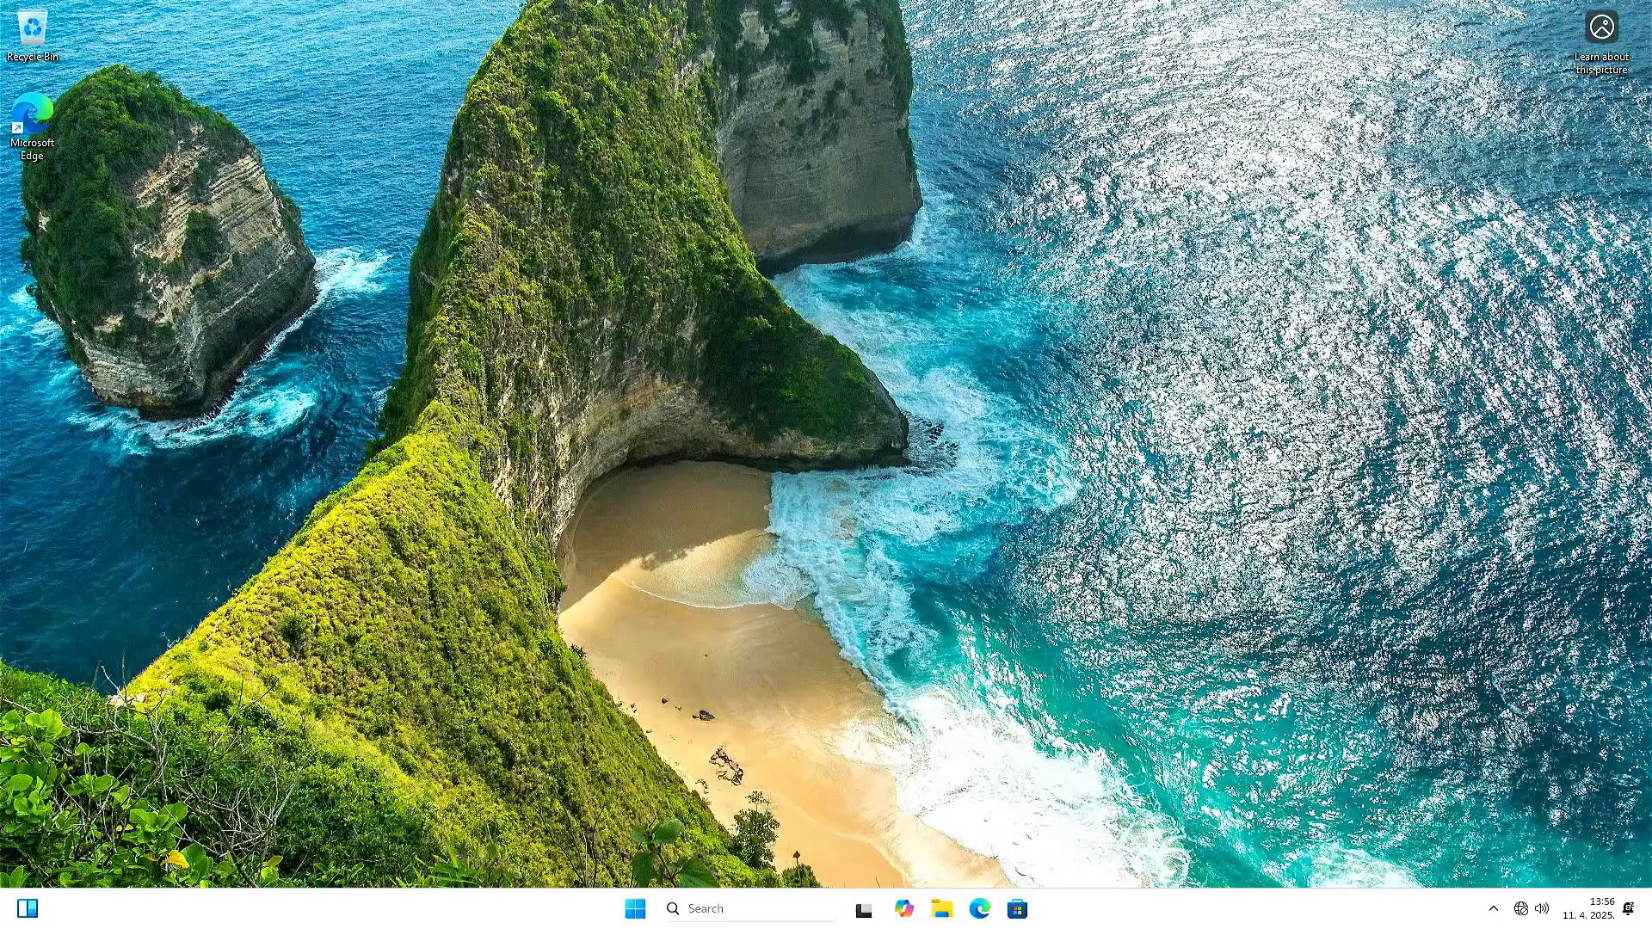
Step: Open the About page of the System settings and highlight the Windows version in the specifications
{"action": "key", "text": "super"}
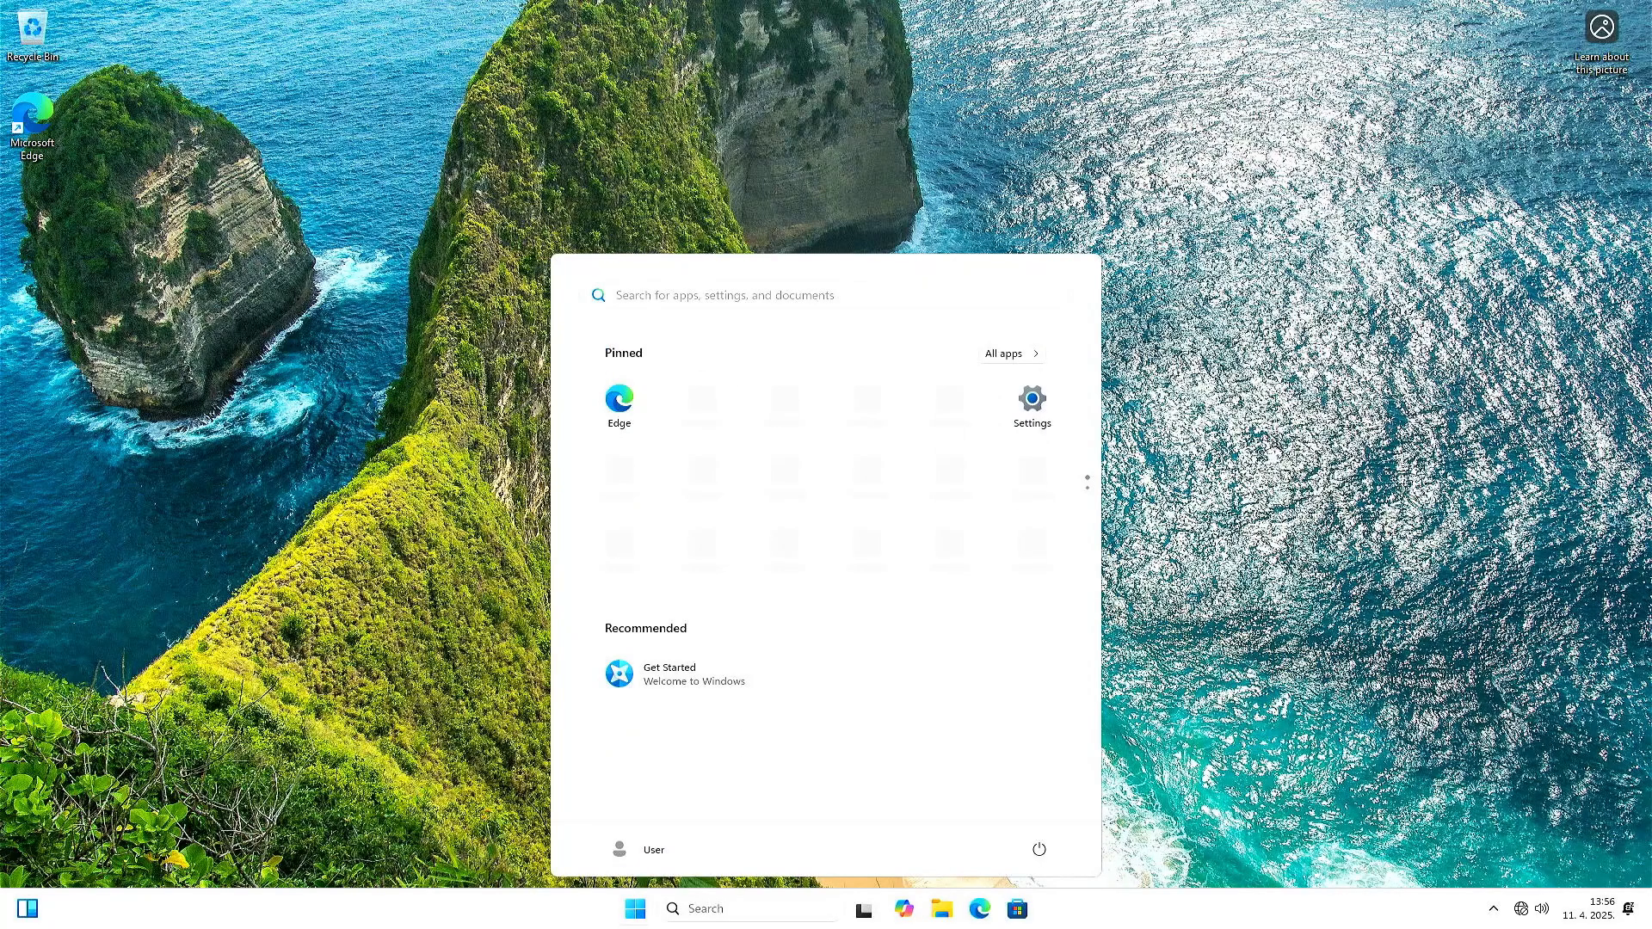
{"action": "left_click", "coordinate": [1028, 439]}
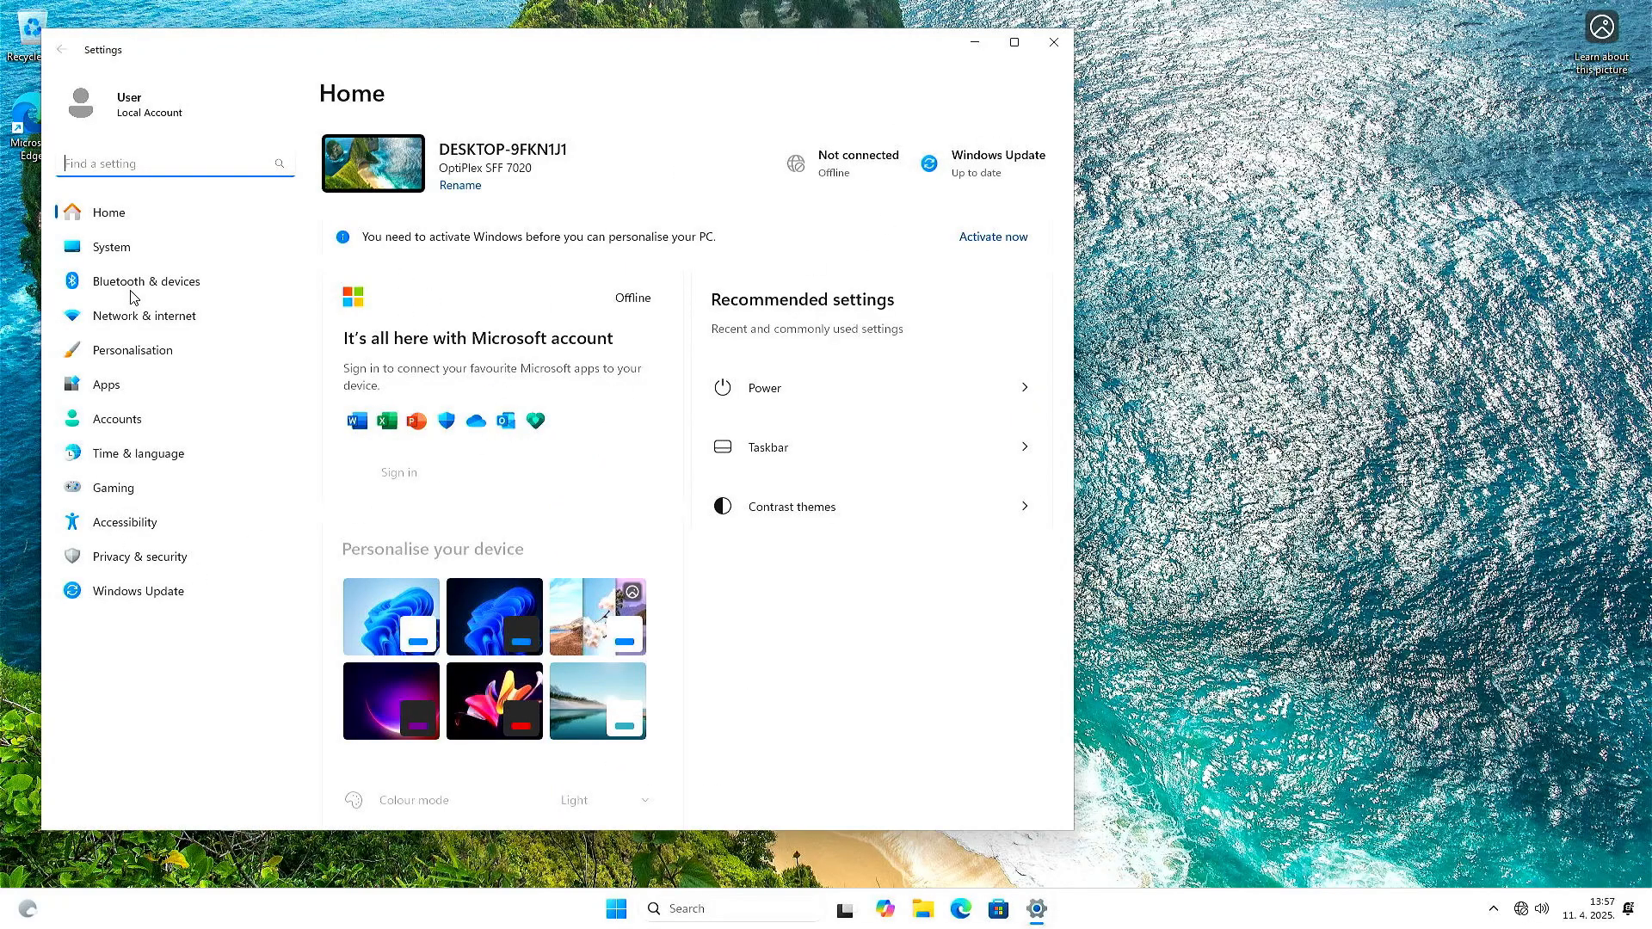
{"action": "left_click", "coordinate": [110, 248]}
{"action": "scroll", "coordinate": [537, 530], "scroll_direction": "down", "scroll_amount": 4}
{"action": "scroll", "coordinate": [537, 530], "scroll_direction": "down", "scroll_amount": 3}
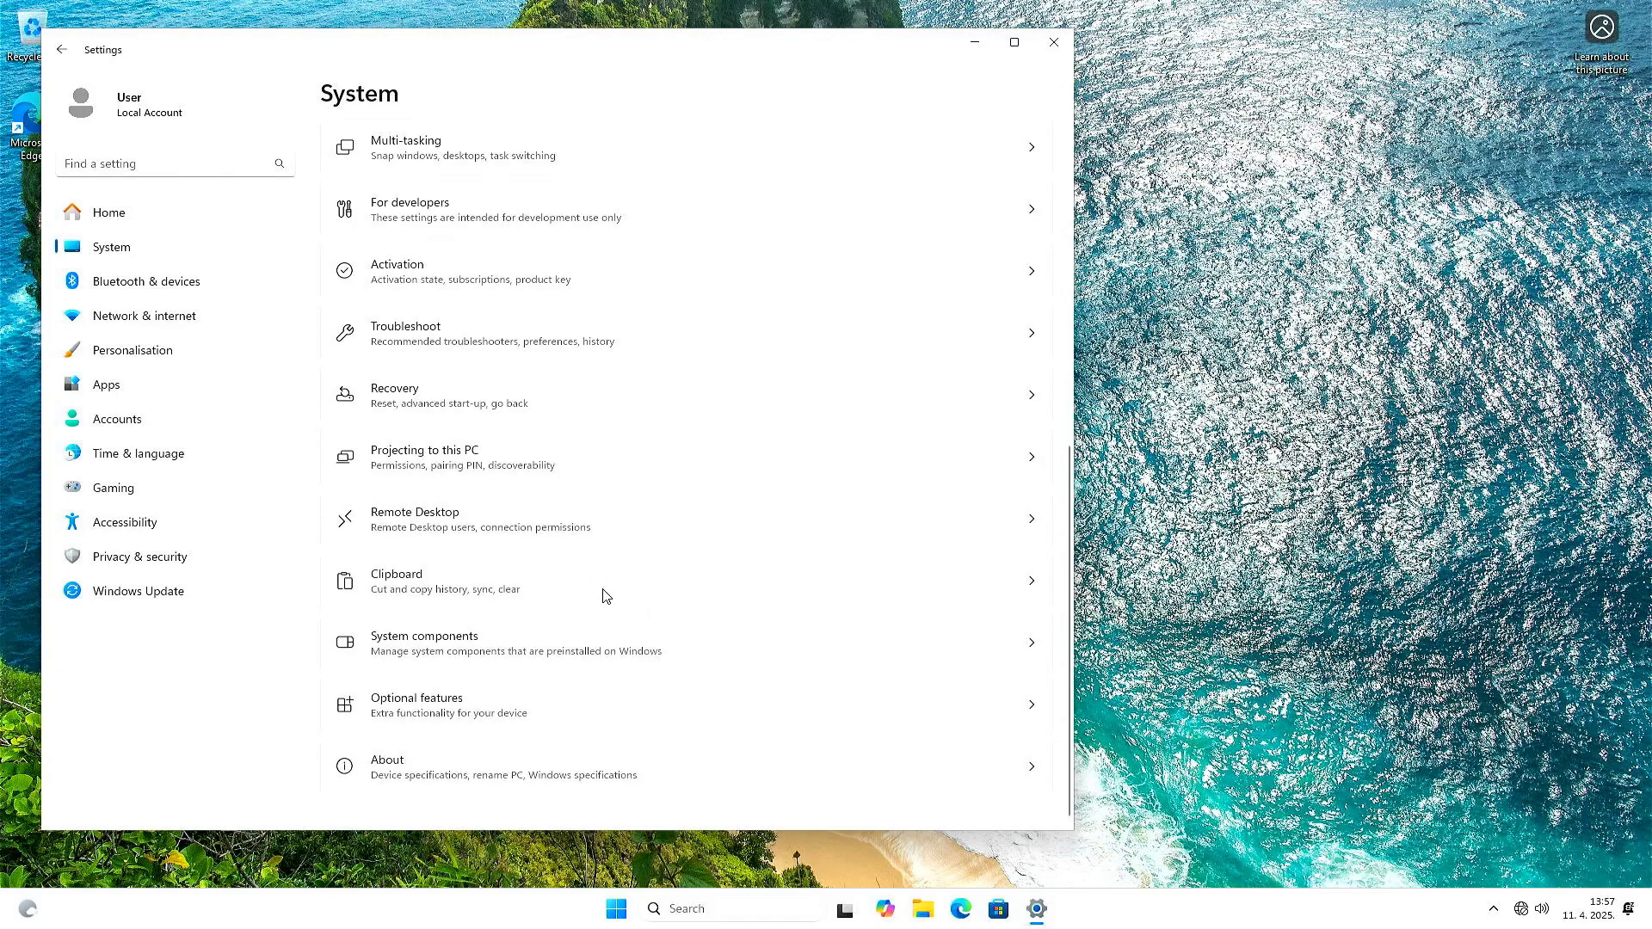
{"action": "left_click", "coordinate": [431, 771]}
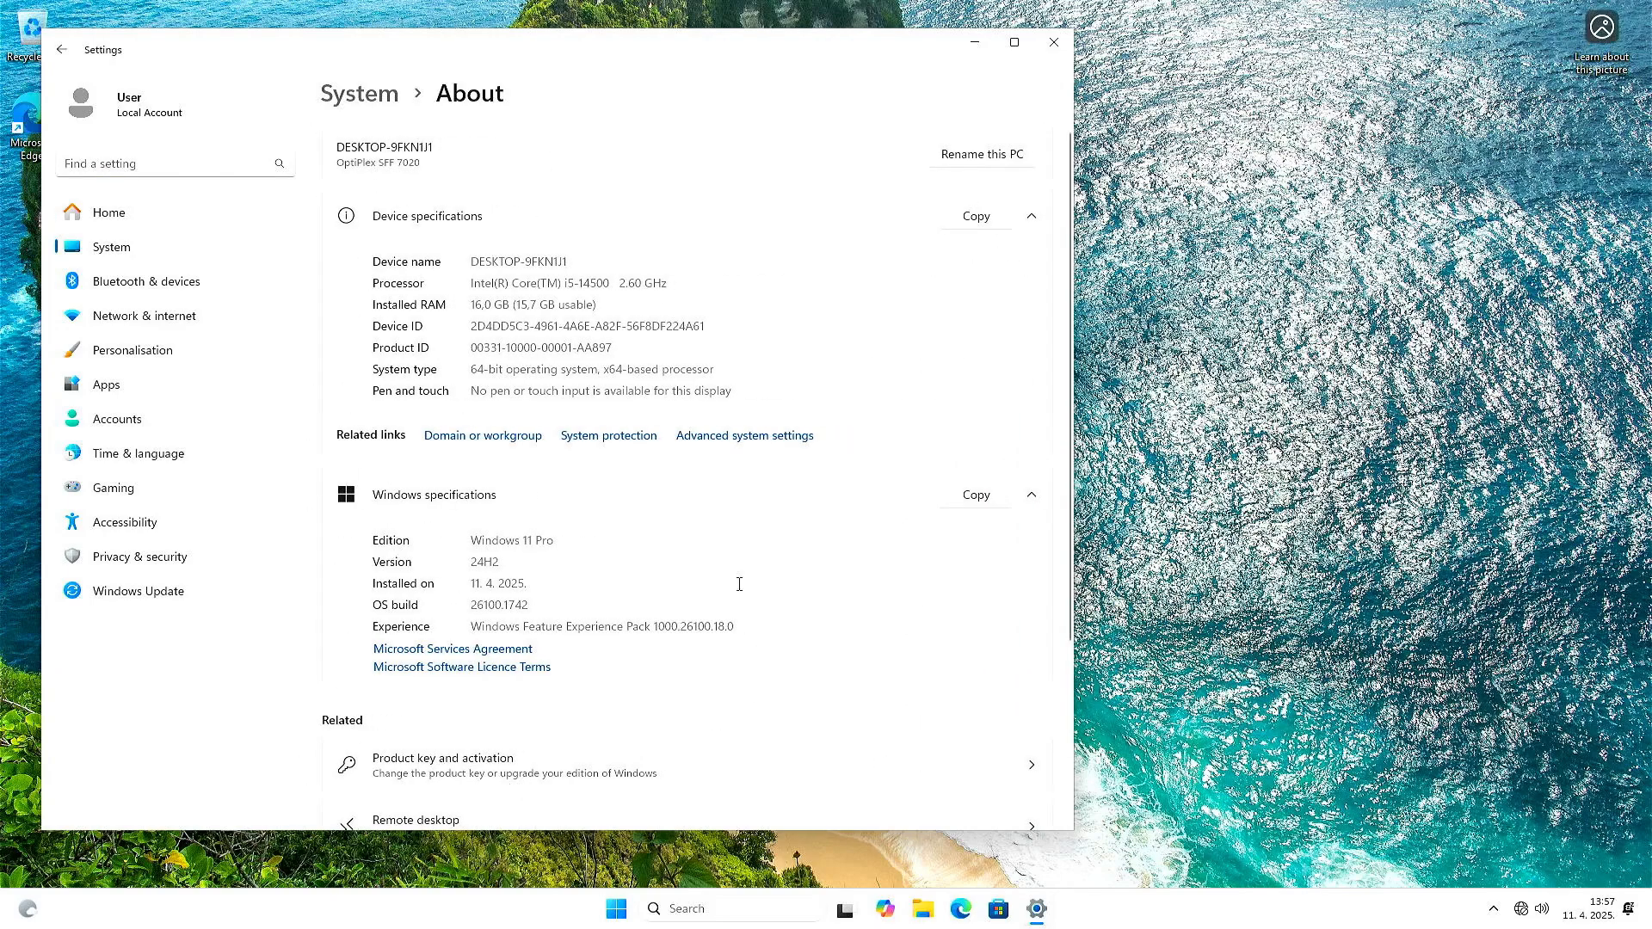
{"action": "double_click", "coordinate": [475, 564]}
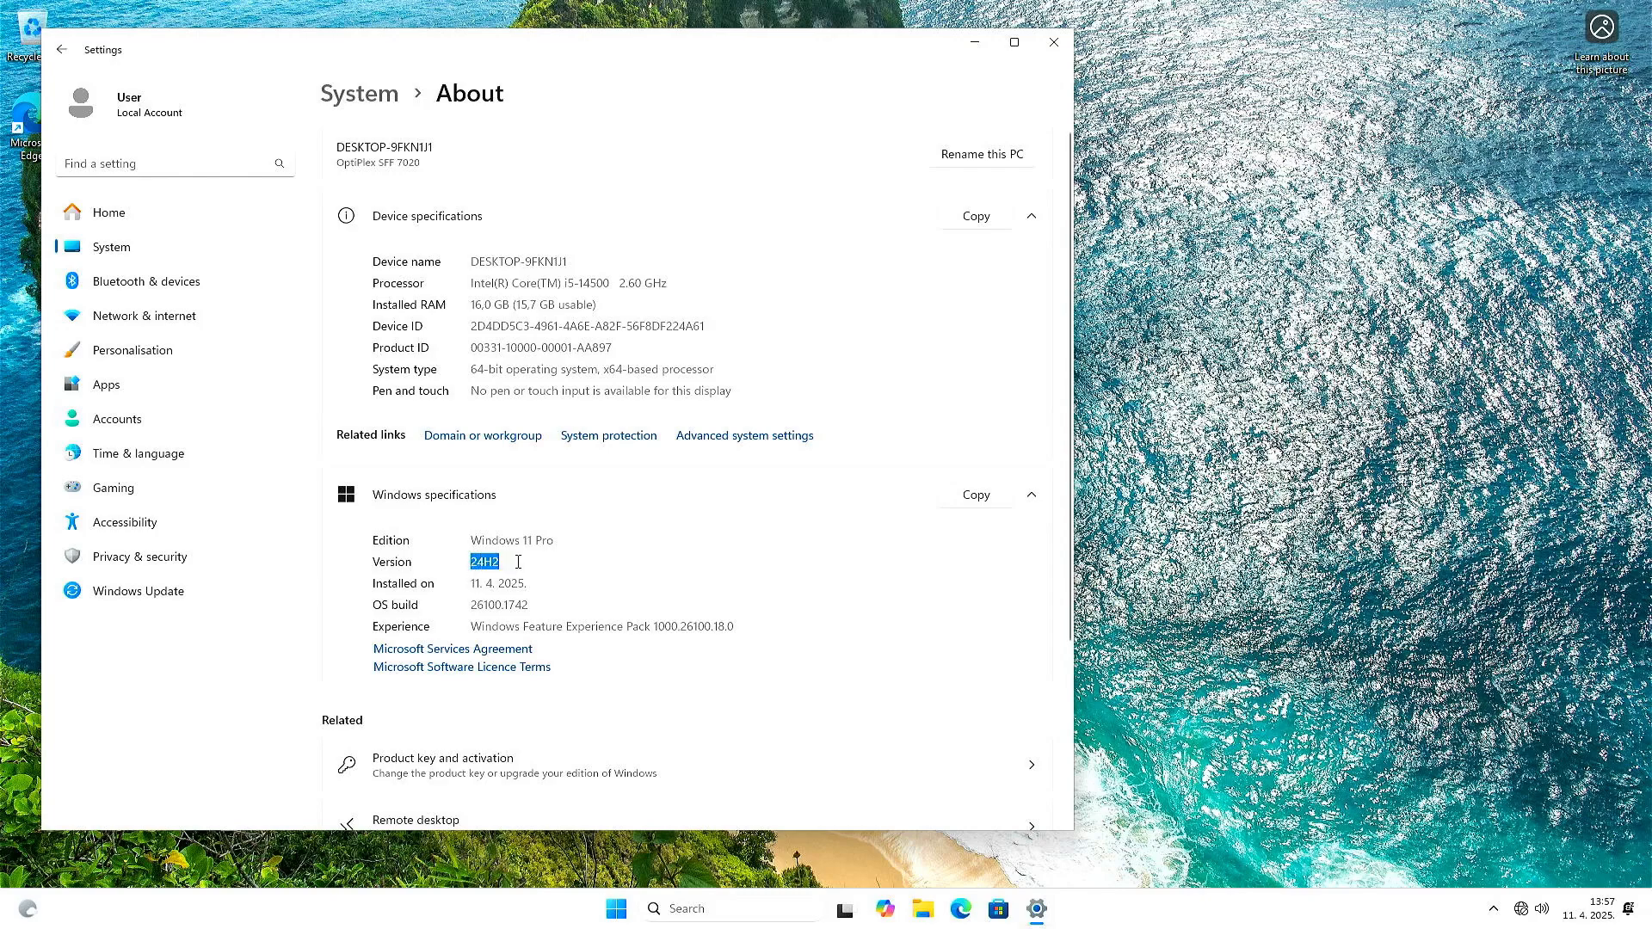